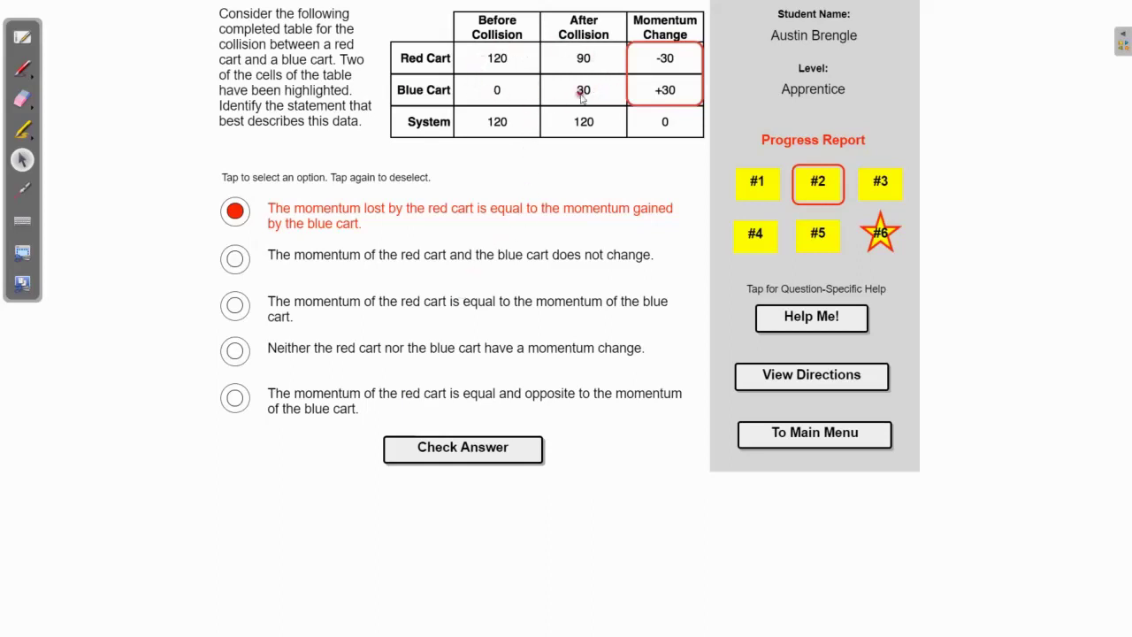
- Check question 2's answer, marked correct at 2/6, and advance to question 3's empty table
click(465, 454)
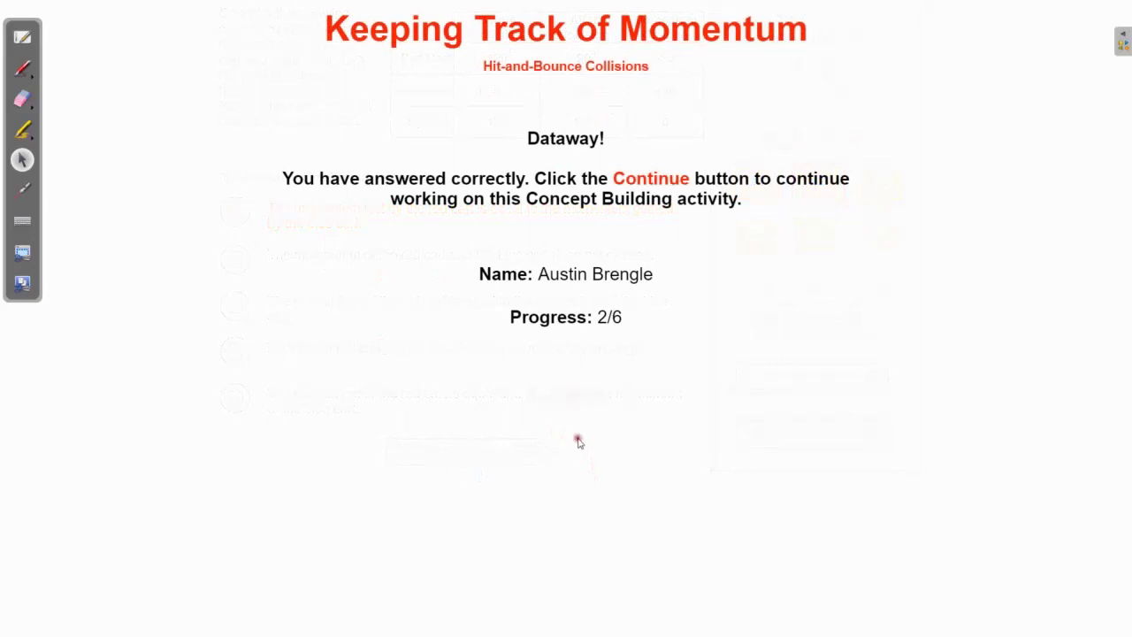
click(561, 405)
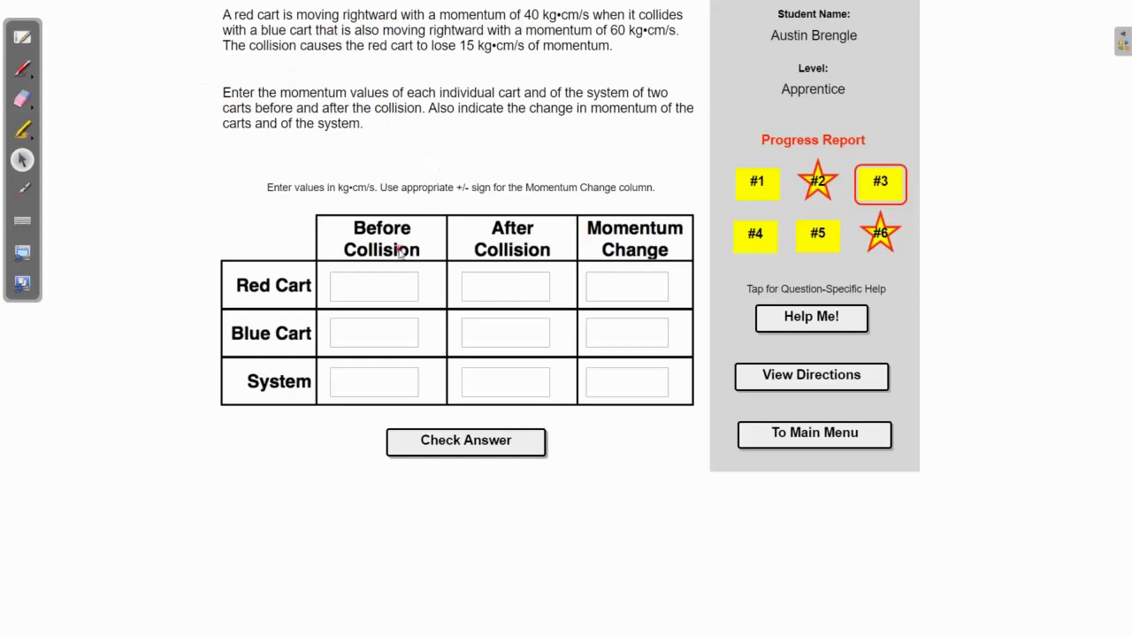
- Enter before-collision momenta of 40 for the red cart and 60 for the blue cart
click(379, 290)
click(752, 235)
click(752, 326)
click(818, 453)
click(374, 332)
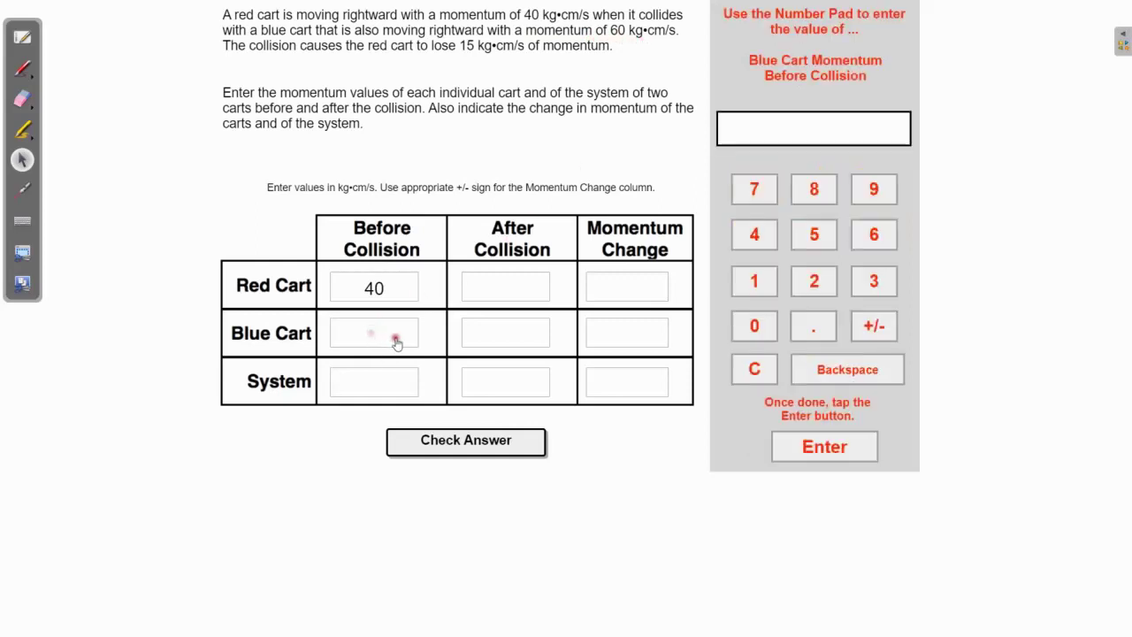
click(876, 234)
click(760, 326)
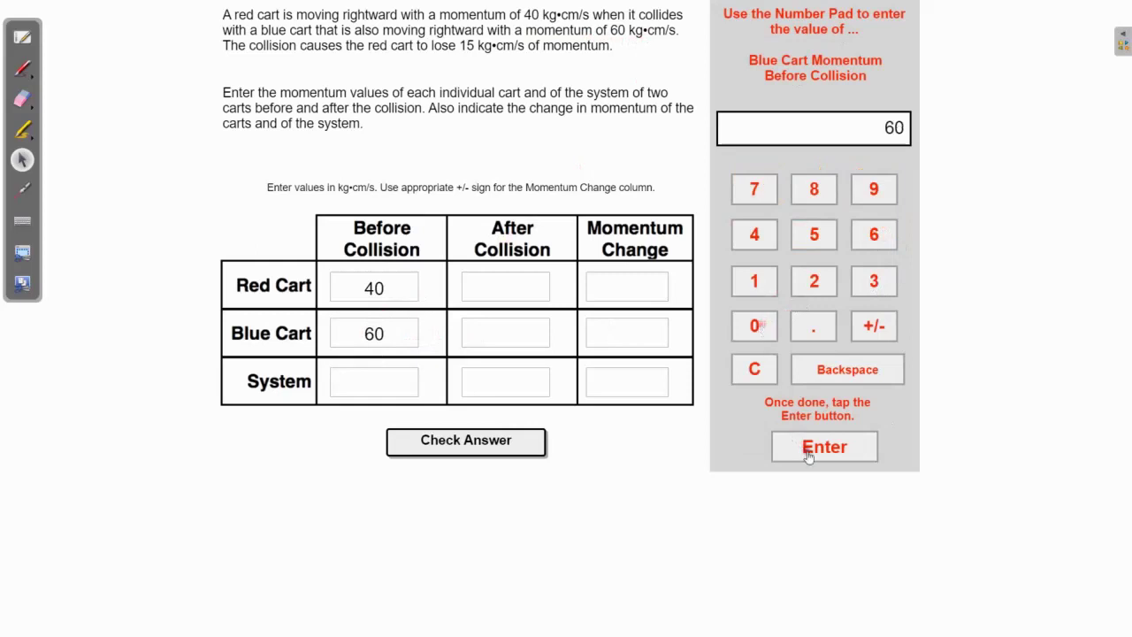
click(806, 449)
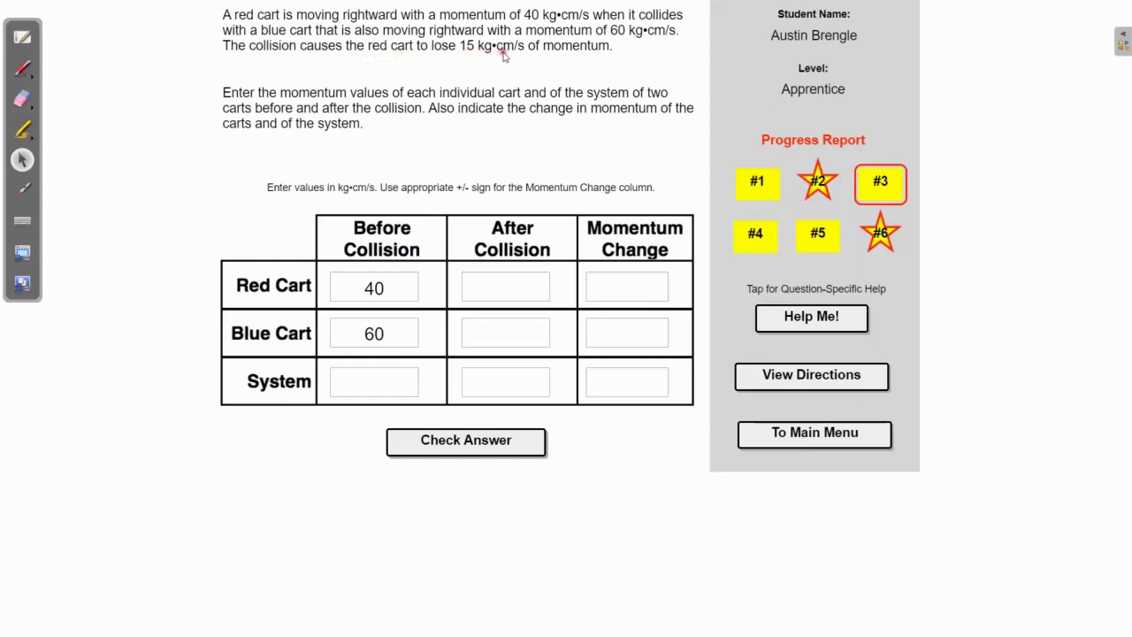
- Enter the red cart's after-collision momentum 25 and momentum change -15
click(510, 294)
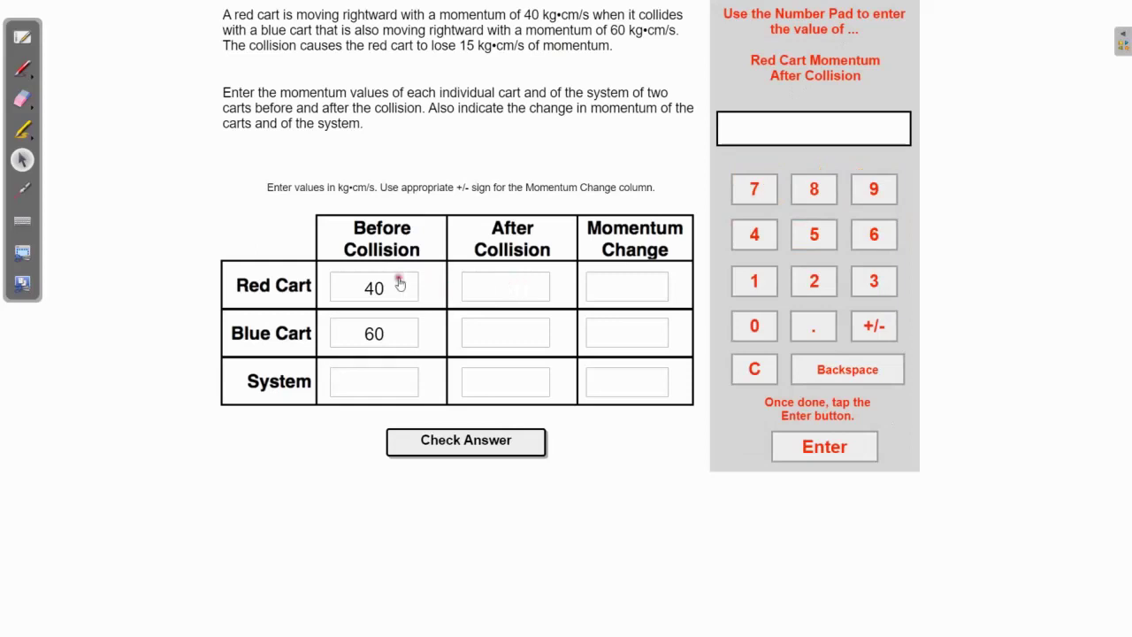
click(800, 282)
click(800, 234)
click(642, 284)
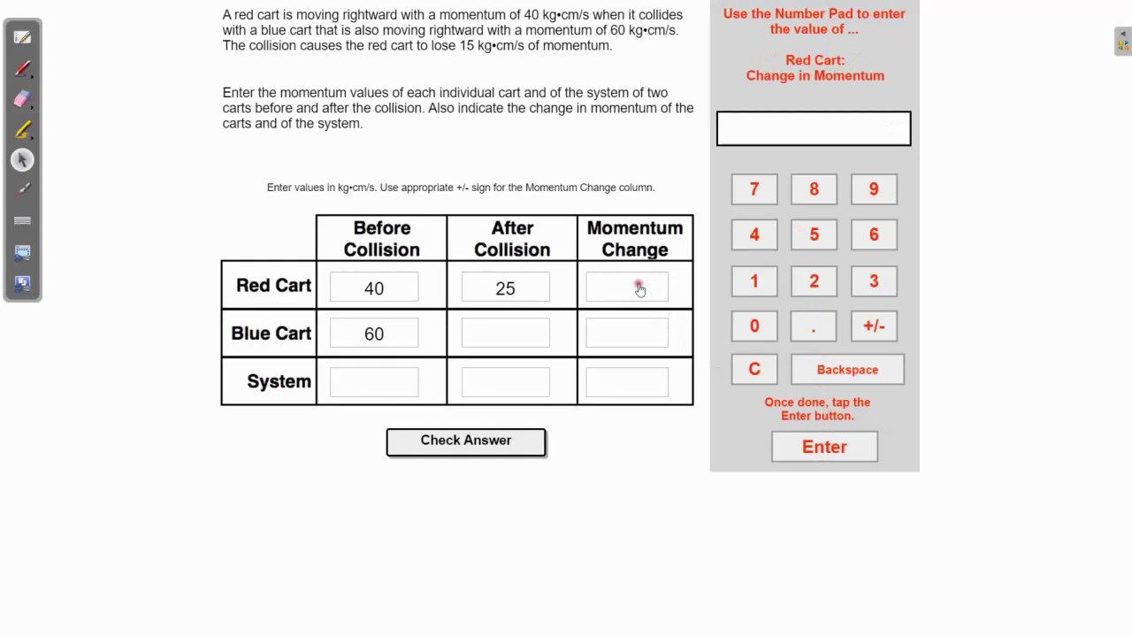
click(759, 282)
click(814, 234)
click(875, 326)
click(826, 450)
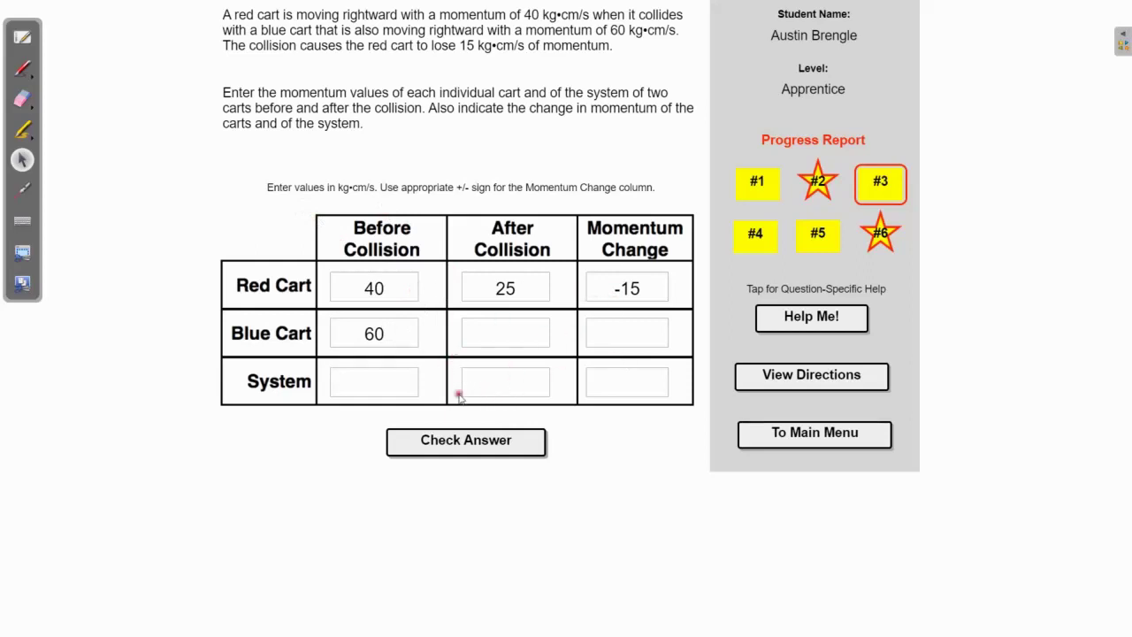
- Enter 100 as the system momentum both before and after the collision
click(391, 384)
click(397, 291)
click(373, 348)
click(376, 391)
click(736, 281)
click(753, 329)
click(753, 329)
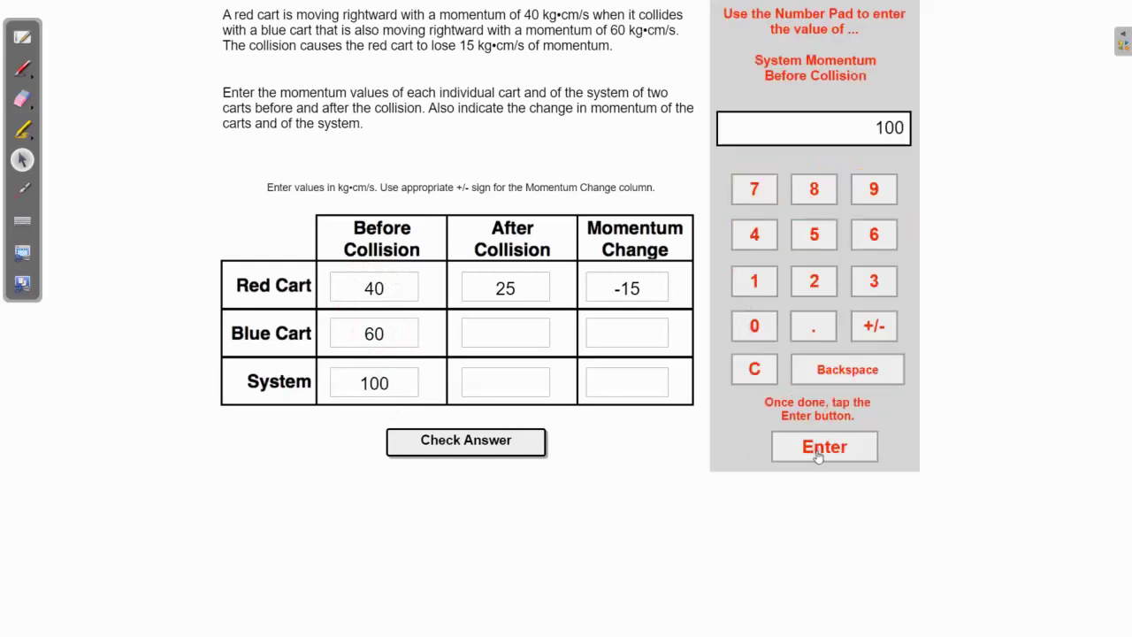
click(818, 451)
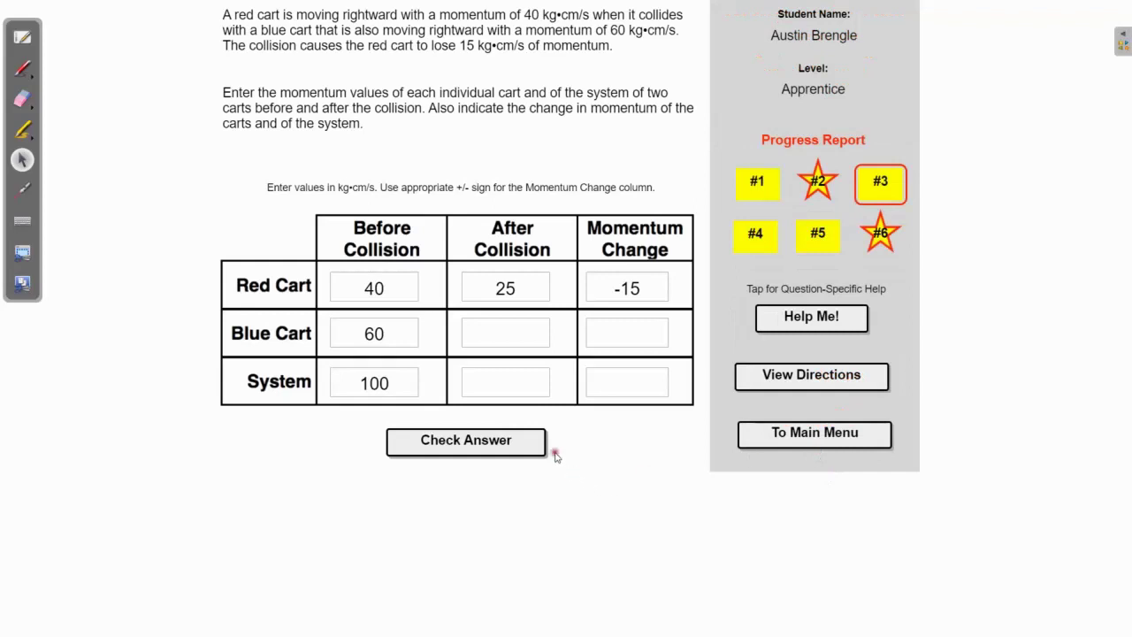
click(497, 382)
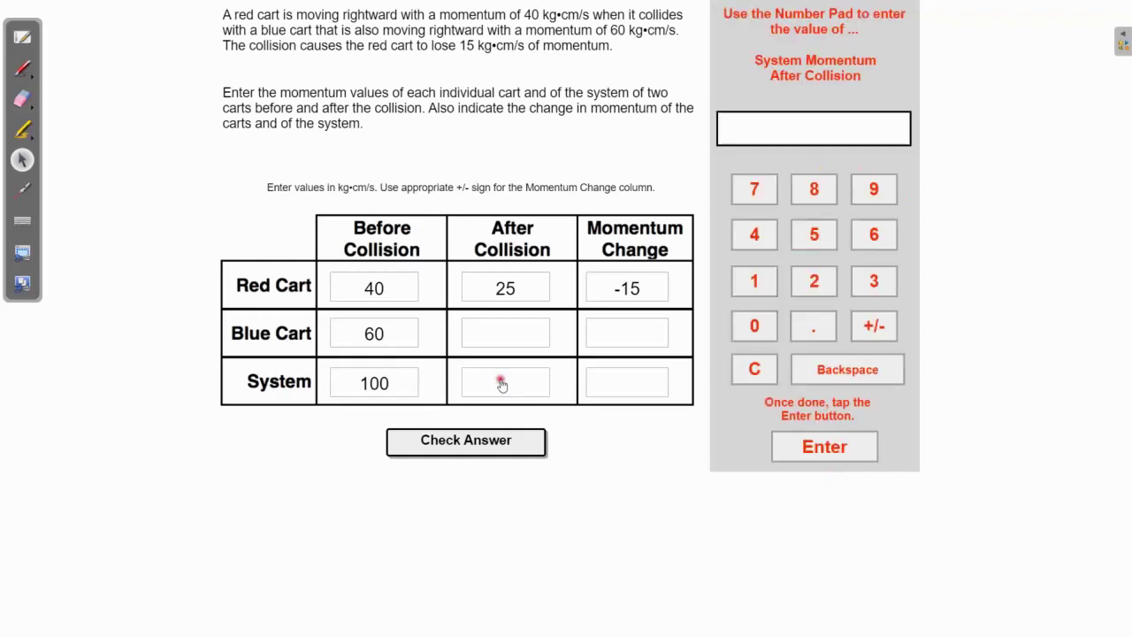
click(754, 283)
click(755, 325)
click(754, 326)
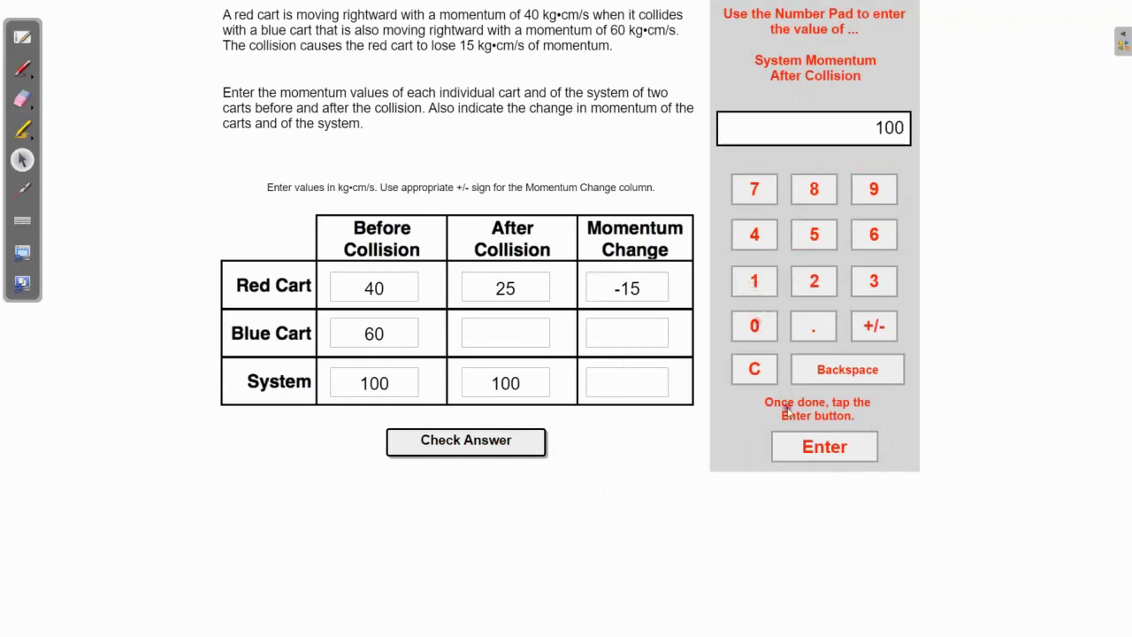
click(816, 446)
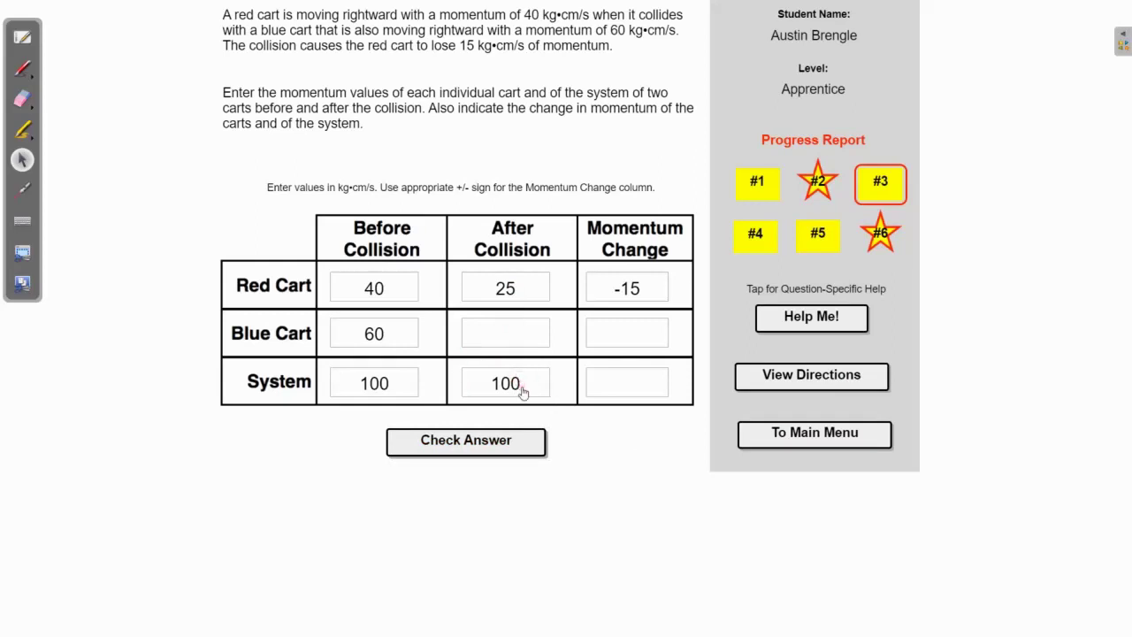
- Fill in the blue cart's after-collision 75 and change 15, plus system change 0
click(530, 331)
click(759, 193)
click(803, 237)
click(826, 449)
click(599, 334)
click(753, 281)
click(814, 235)
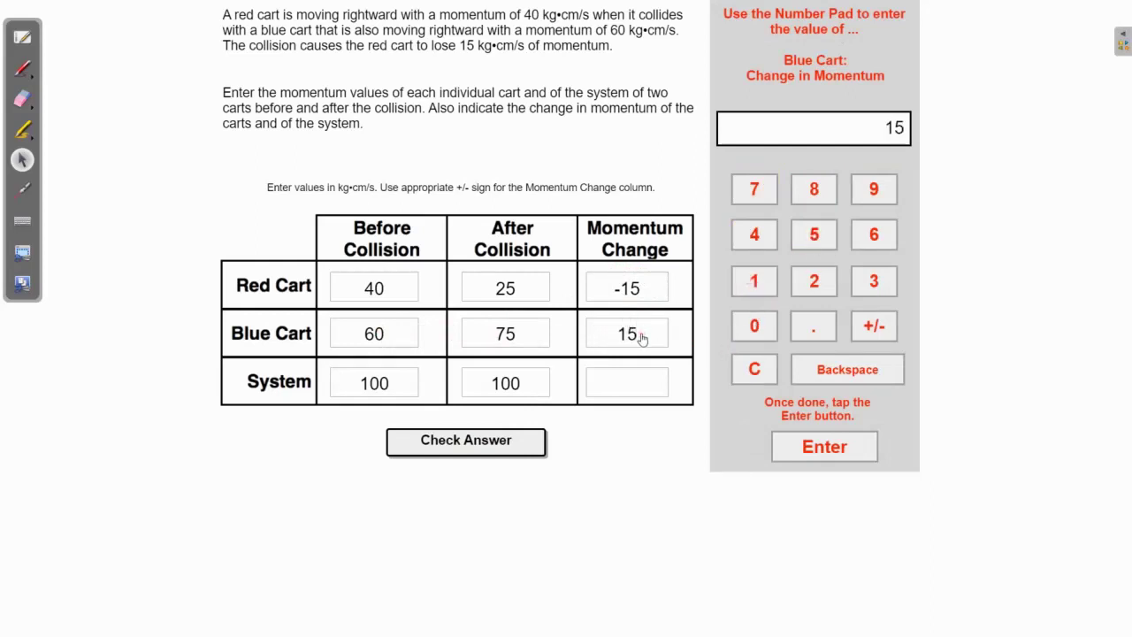
click(620, 386)
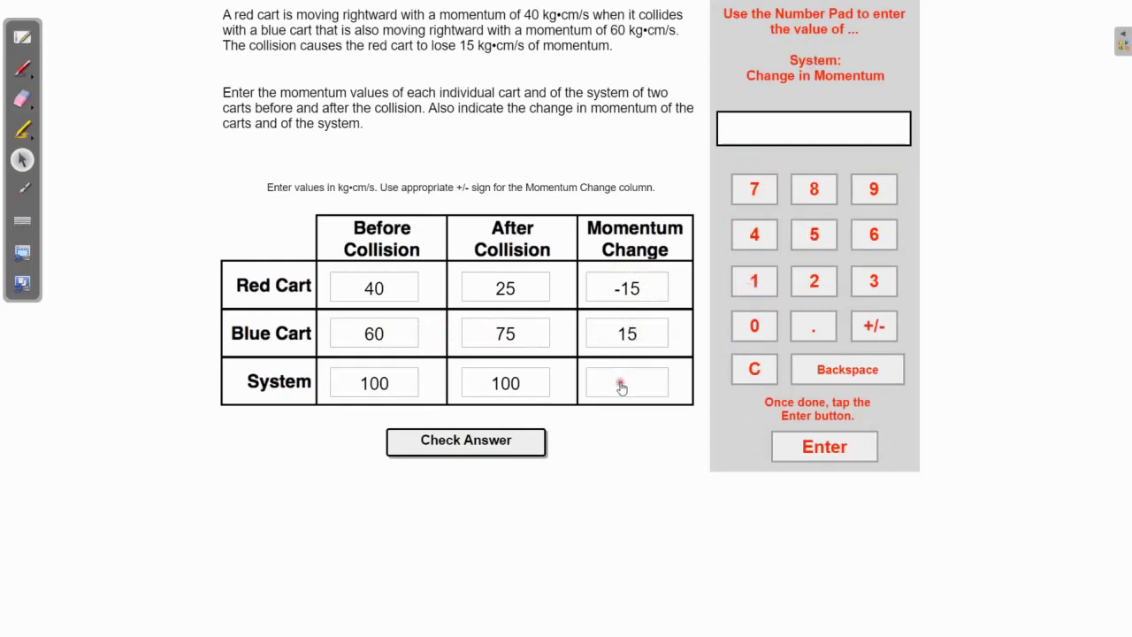
click(756, 326)
click(821, 447)
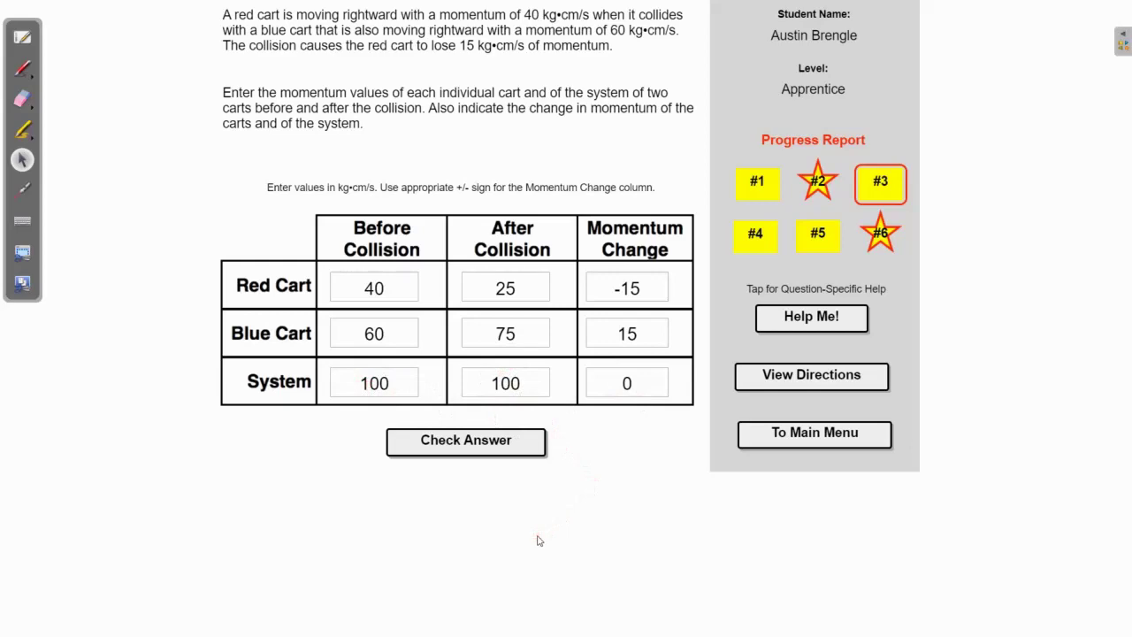
- Get question 3's table graded correct (3/6) and advance to question 5
click(462, 442)
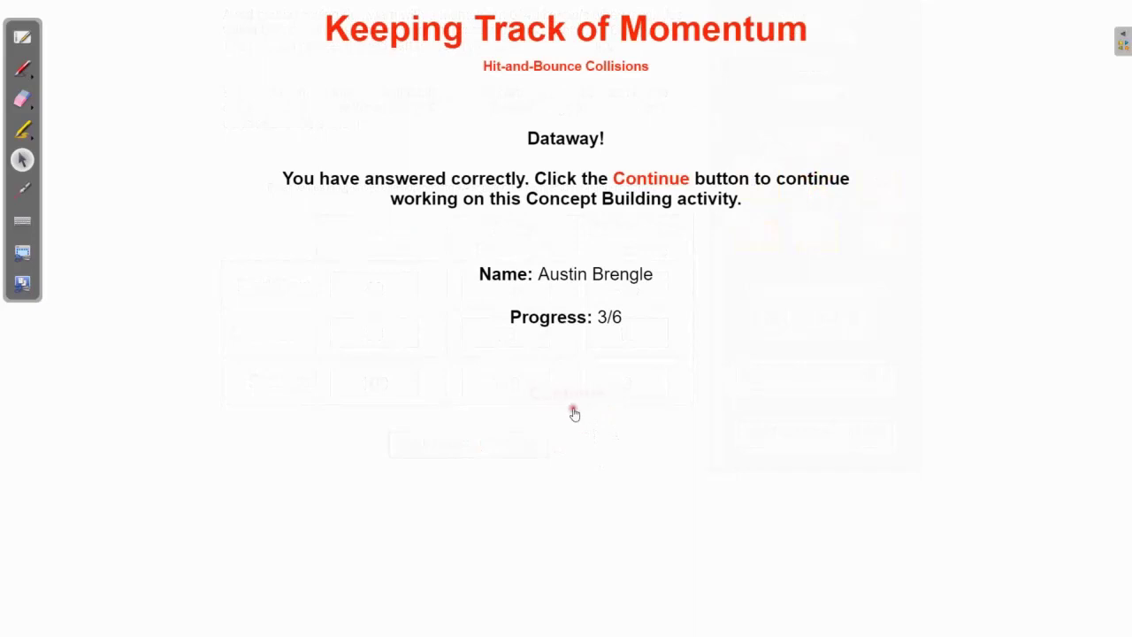
click(572, 408)
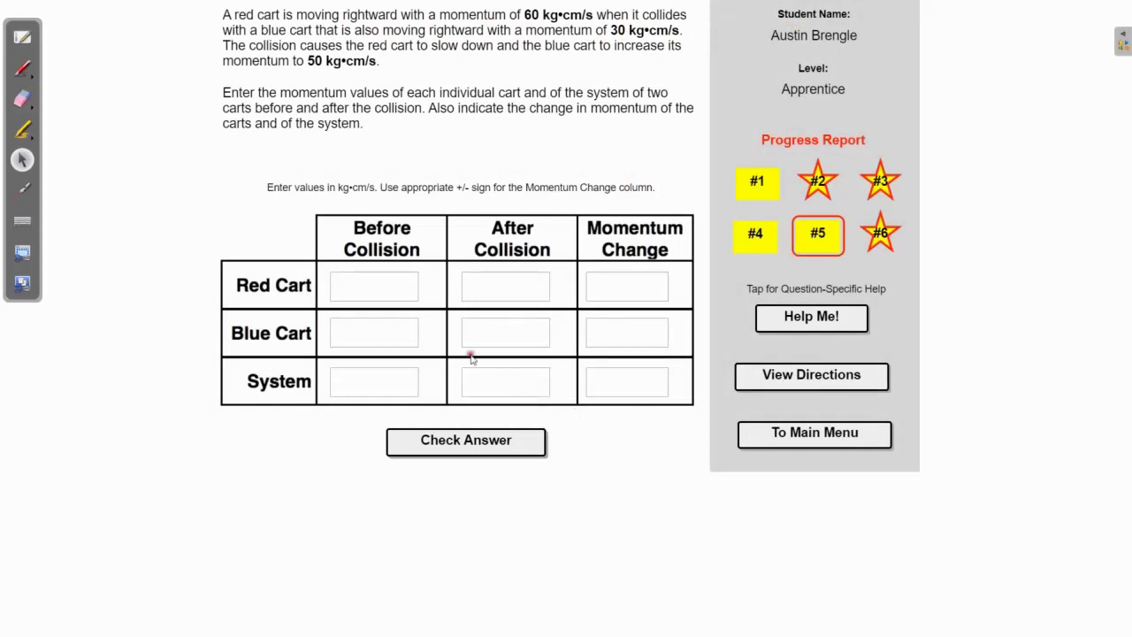
- Enter before-collision momenta of 60 for the red cart and 30 for the blue cart
click(392, 291)
click(856, 237)
click(754, 326)
click(812, 447)
click(395, 343)
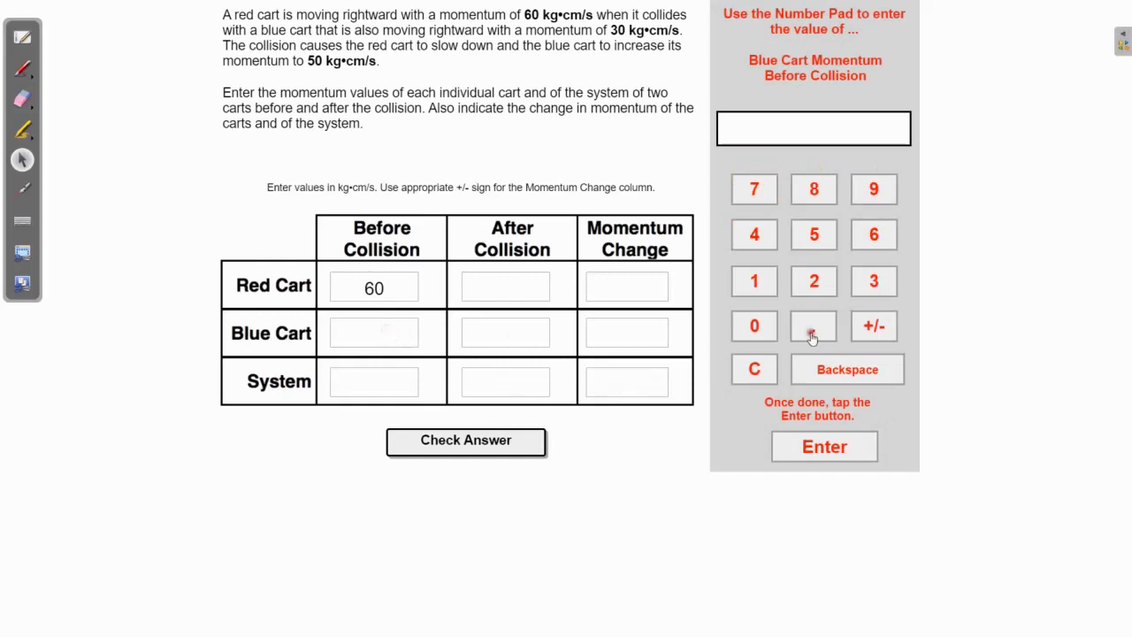
click(869, 281)
click(751, 325)
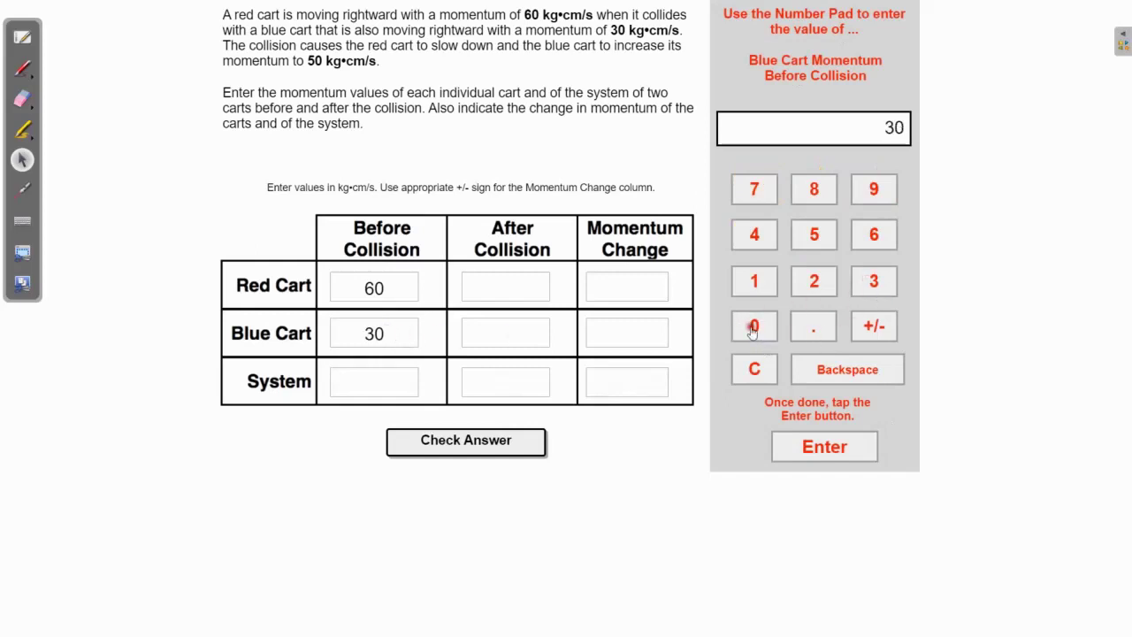
click(819, 449)
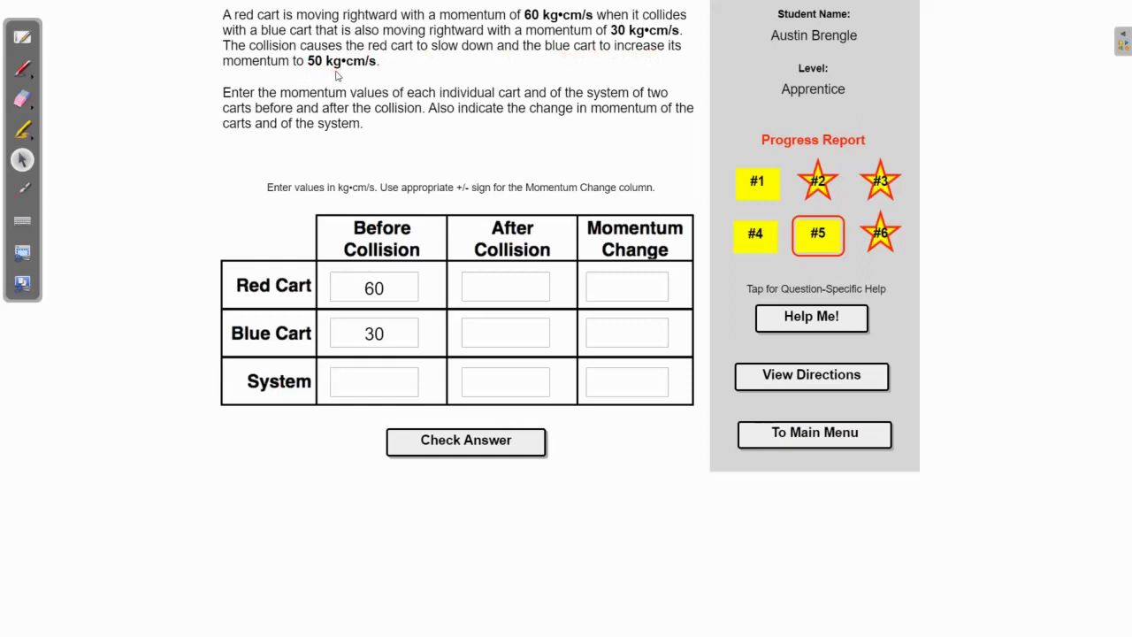
- Record 50 kg•cm/s as the blue cart's after-collision momentum
click(480, 340)
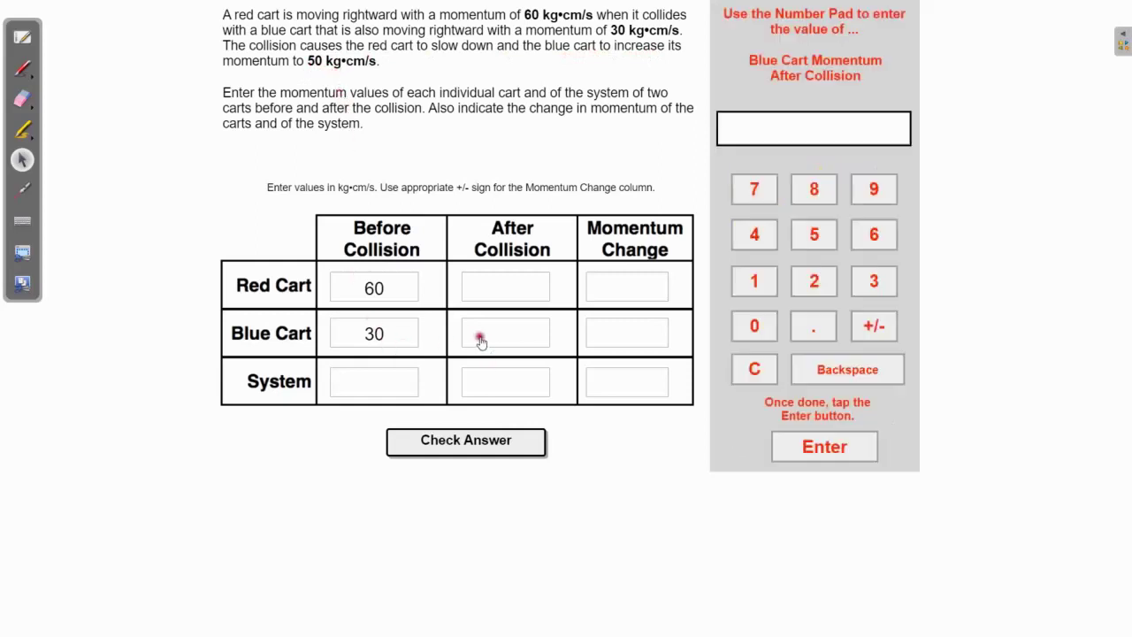
click(828, 236)
click(748, 334)
click(808, 446)
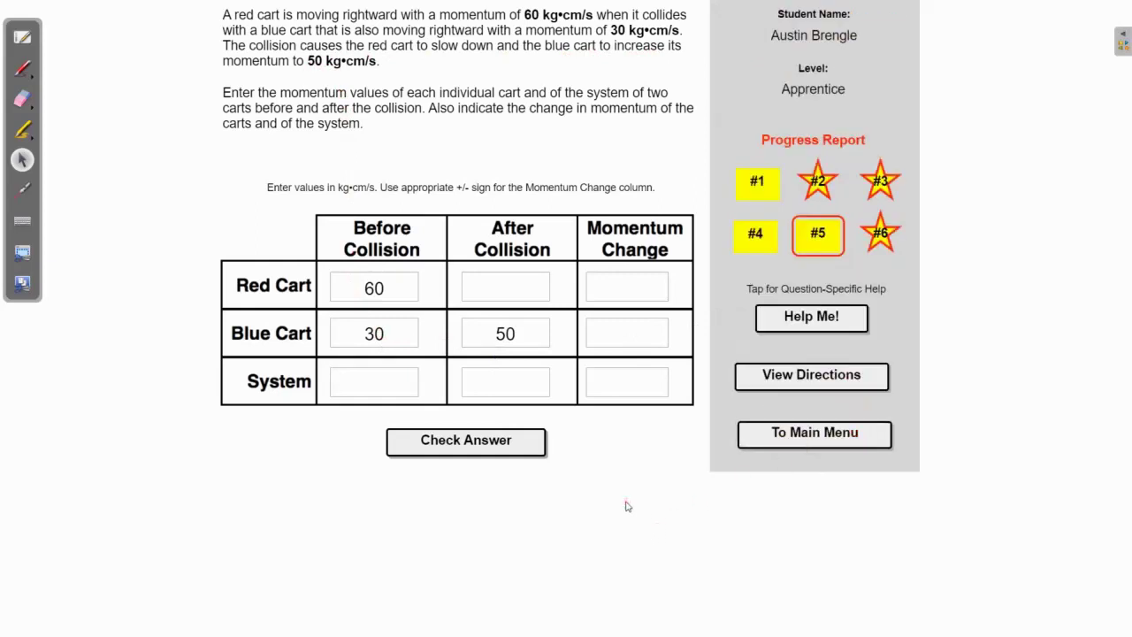
- Enter 90 as the system momentum before and after the collision
click(388, 386)
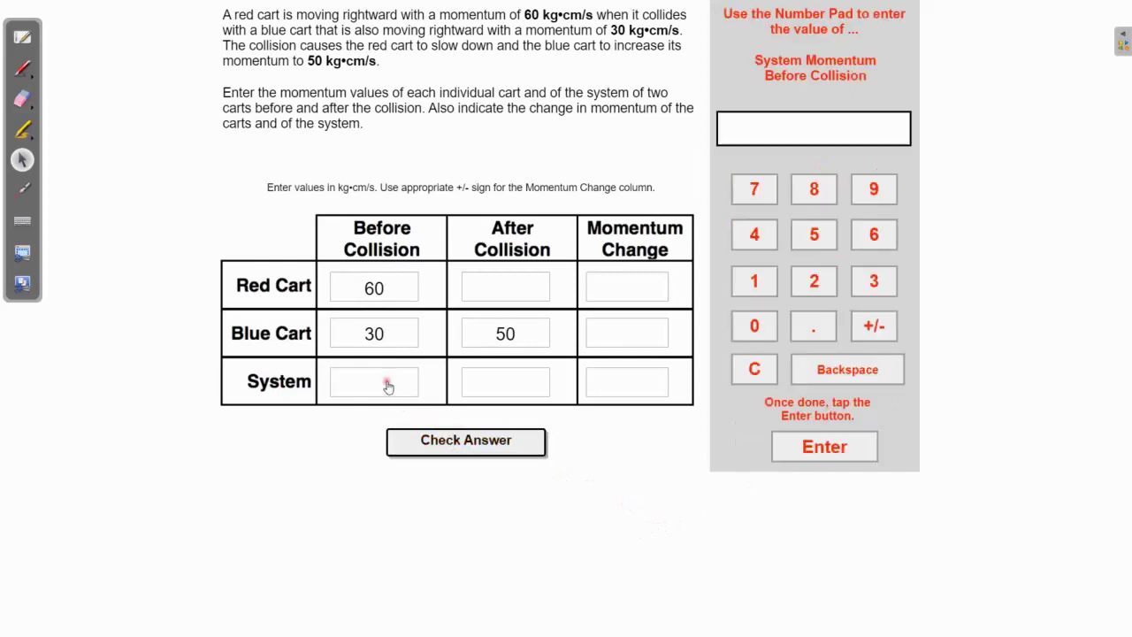
click(868, 189)
click(766, 330)
click(492, 384)
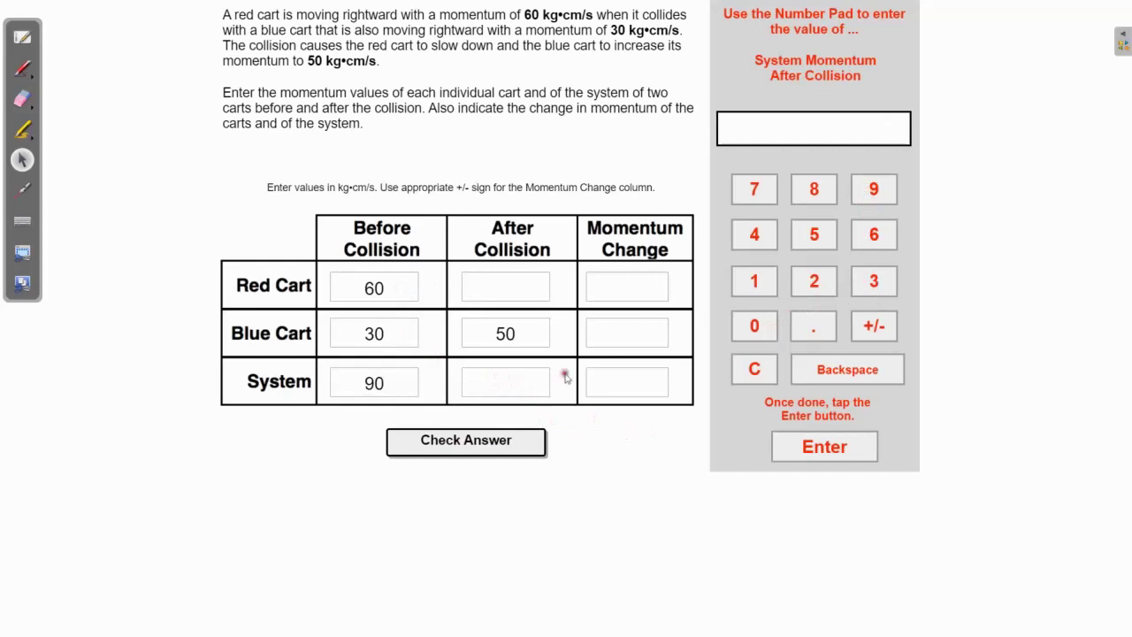
click(872, 191)
click(757, 327)
click(823, 448)
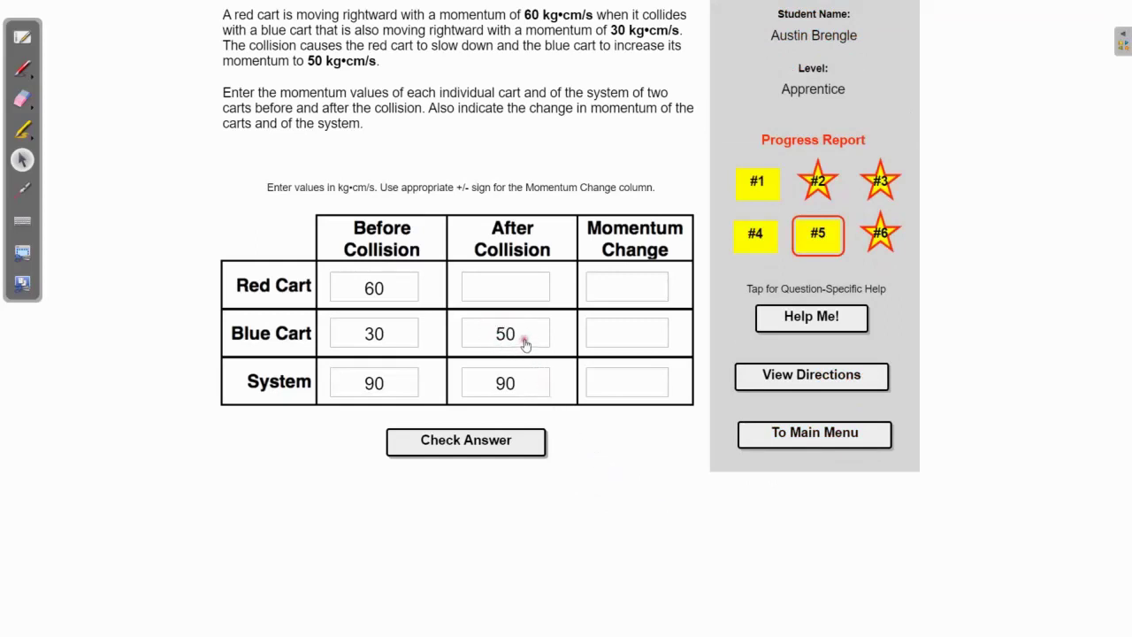
- Enter the red cart's after-collision momentum 40 and momentum change -20
click(511, 292)
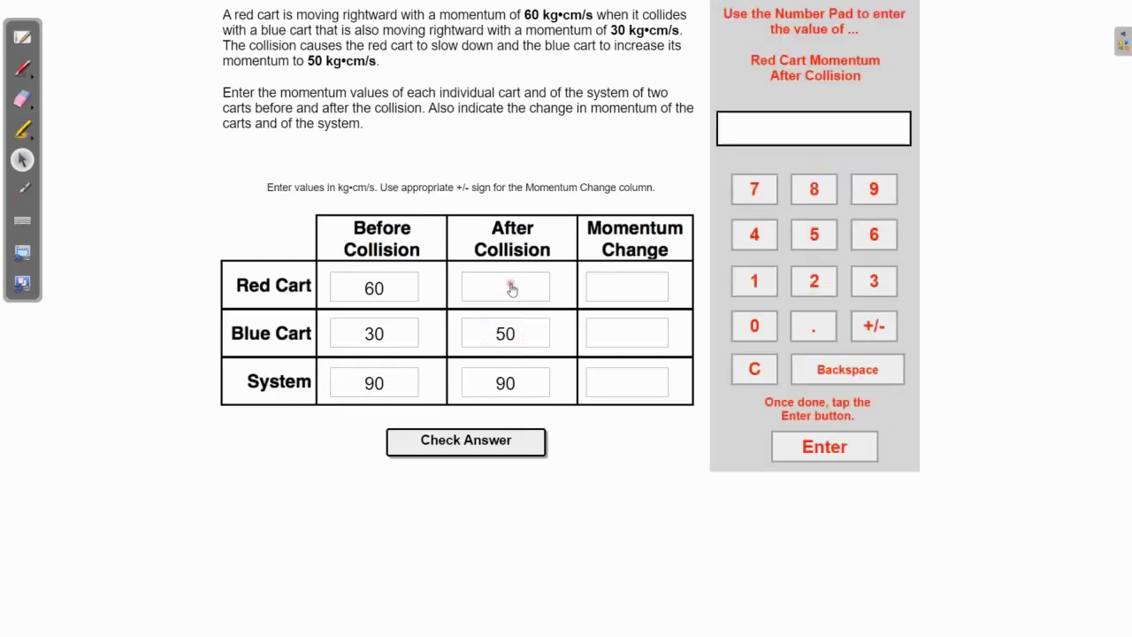
click(756, 237)
click(761, 326)
click(811, 435)
click(819, 449)
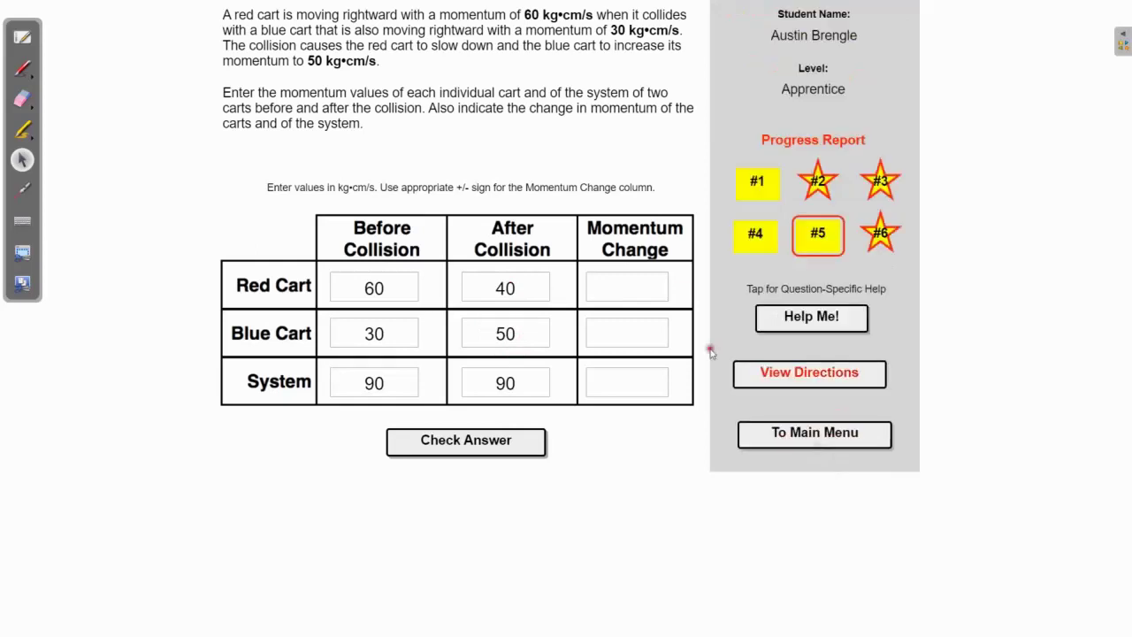
click(623, 291)
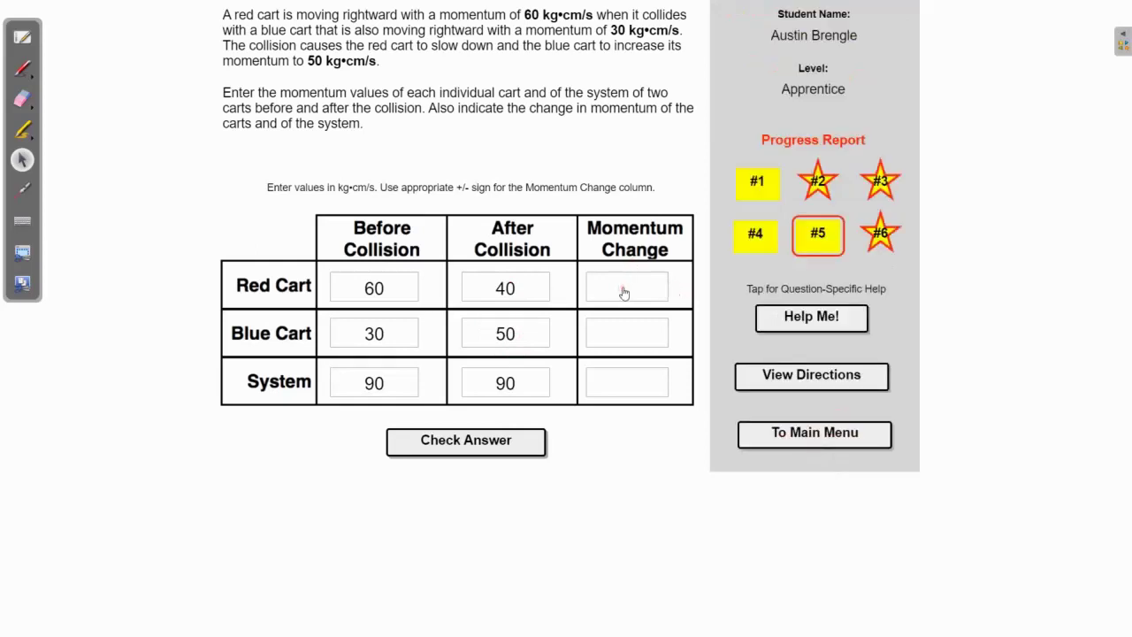
click(624, 292)
click(812, 283)
click(757, 327)
click(871, 327)
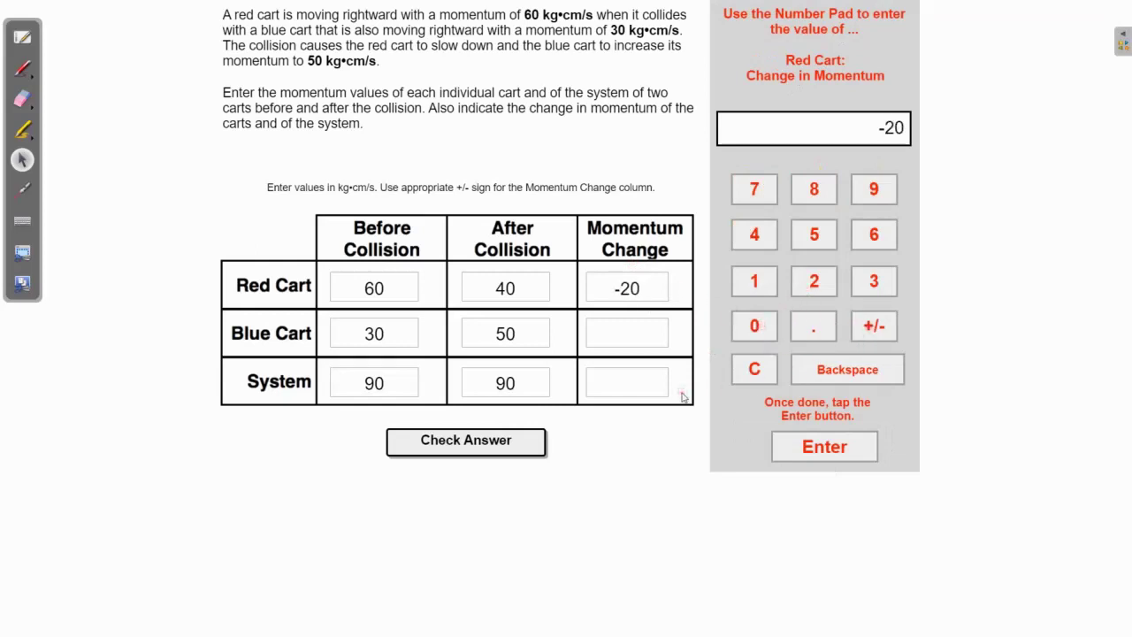
- Enter blue cart change 20 and system change 0, then submit for grading and continue
click(624, 333)
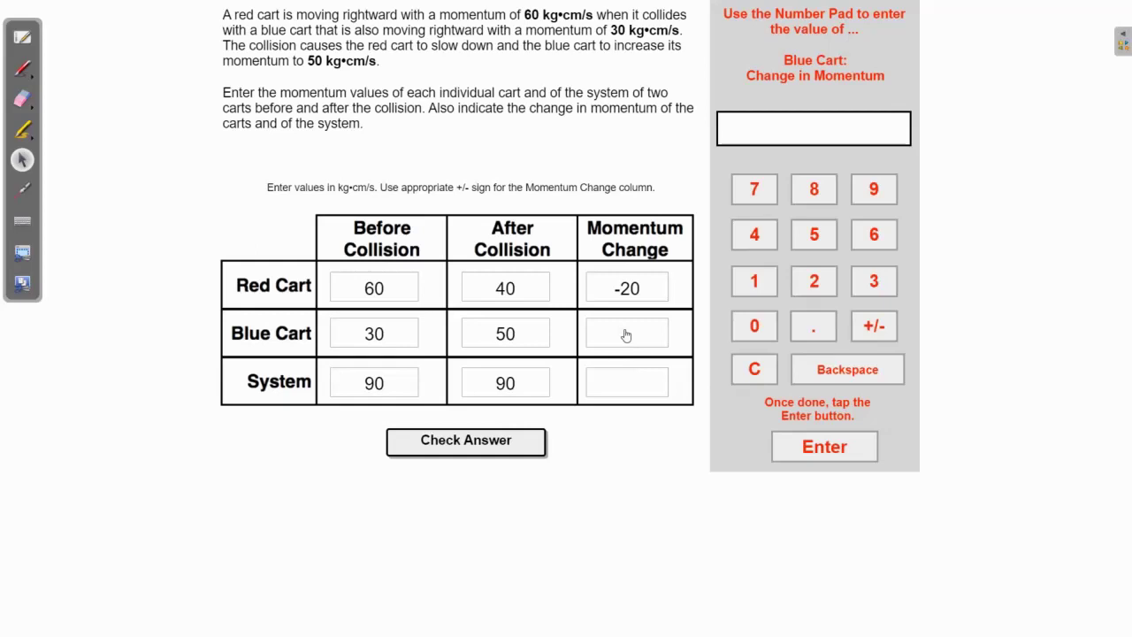
click(814, 283)
click(750, 327)
click(640, 380)
click(756, 324)
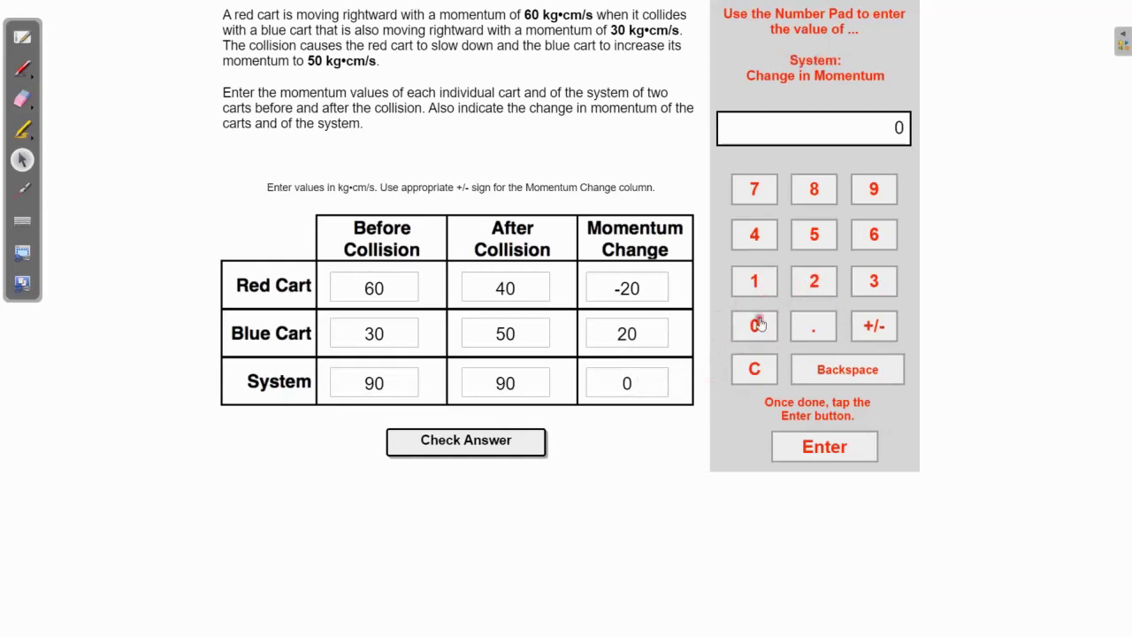
click(799, 437)
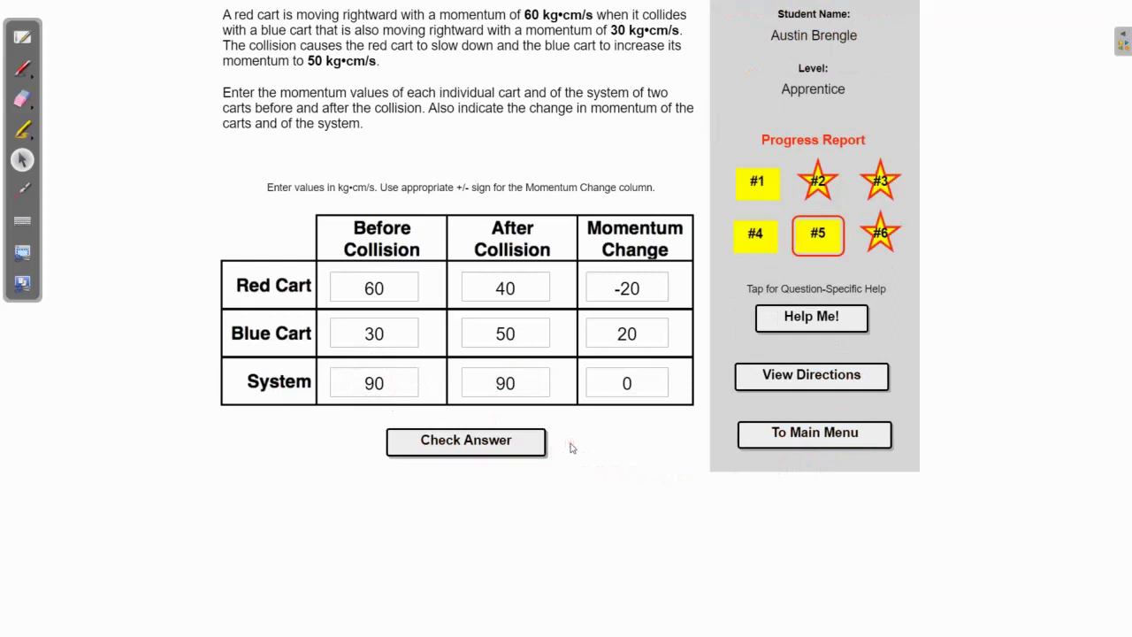
click(461, 453)
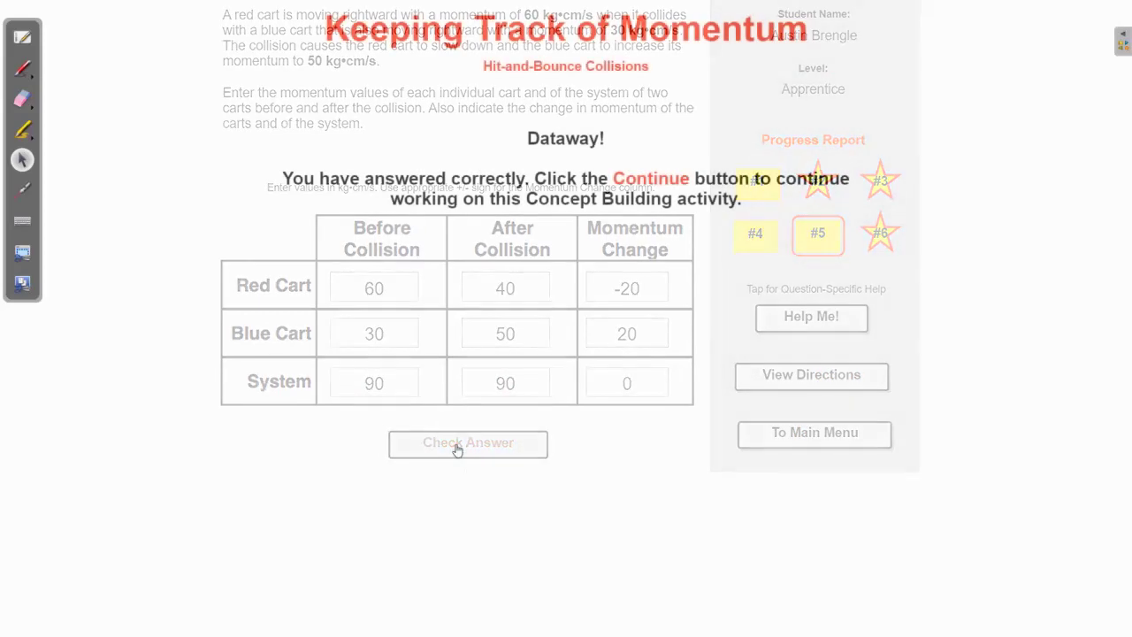
click(575, 404)
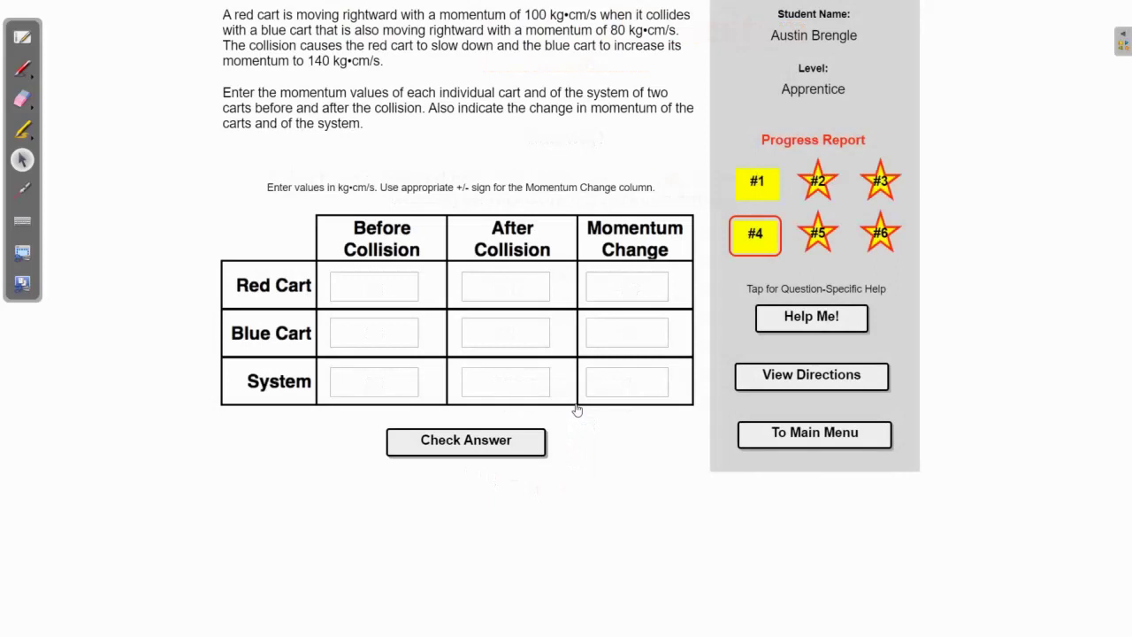
- Enter before-collision momenta of 100 for the red cart and 80 for the blue cart
click(377, 297)
click(754, 281)
click(755, 327)
click(756, 333)
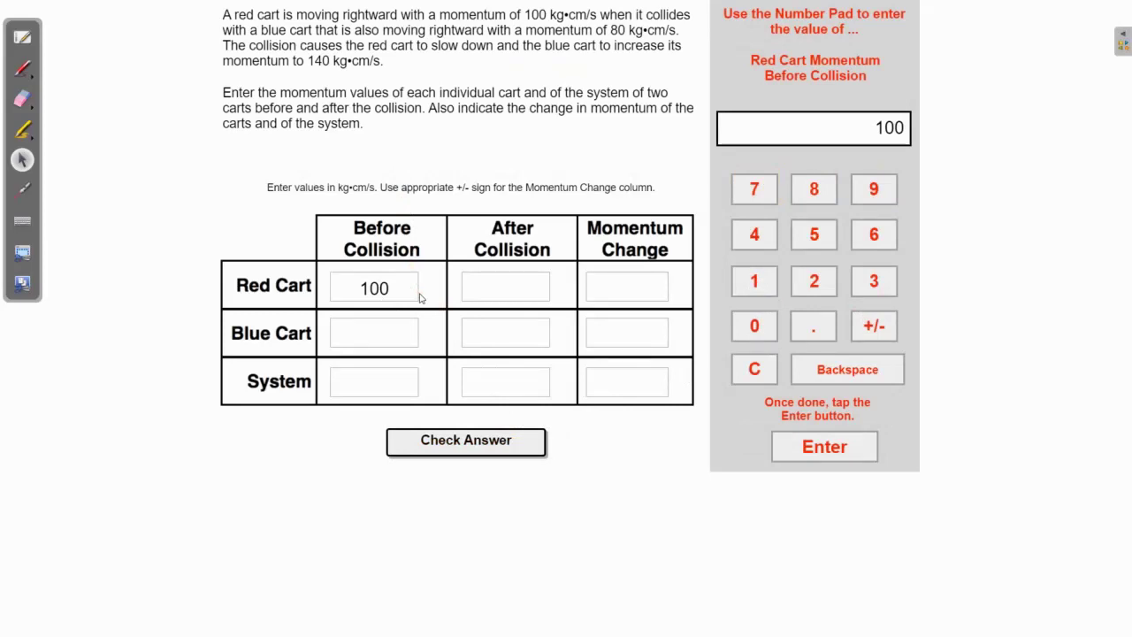
click(390, 333)
click(813, 189)
click(754, 326)
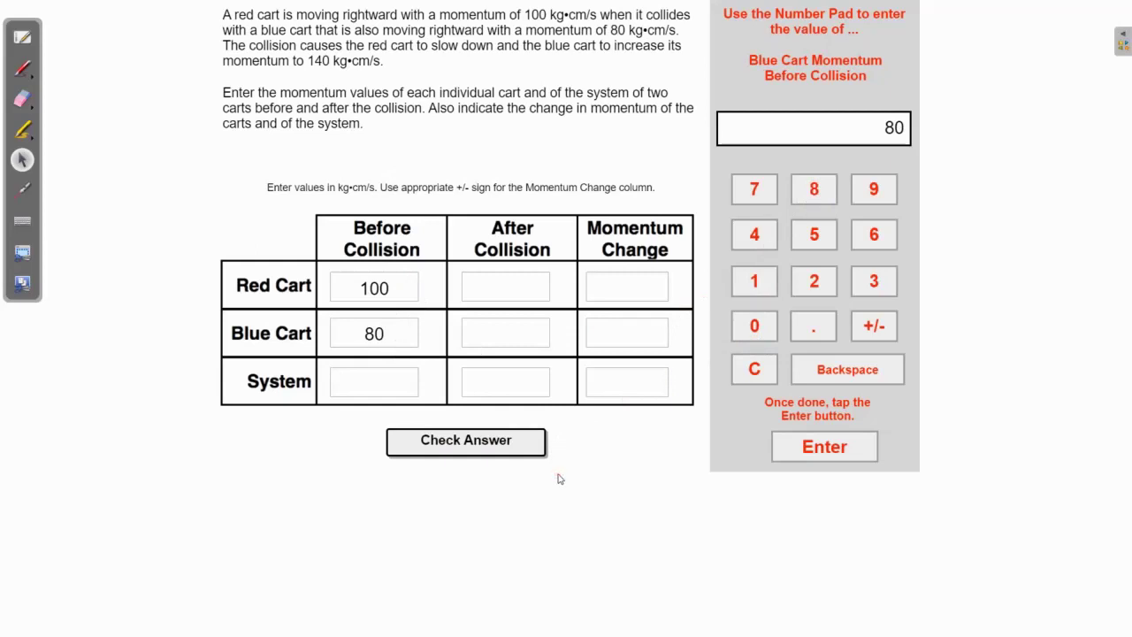
- Enter 140 as the blue cart's after-collision momentum
click(520, 336)
click(754, 281)
click(754, 234)
click(752, 325)
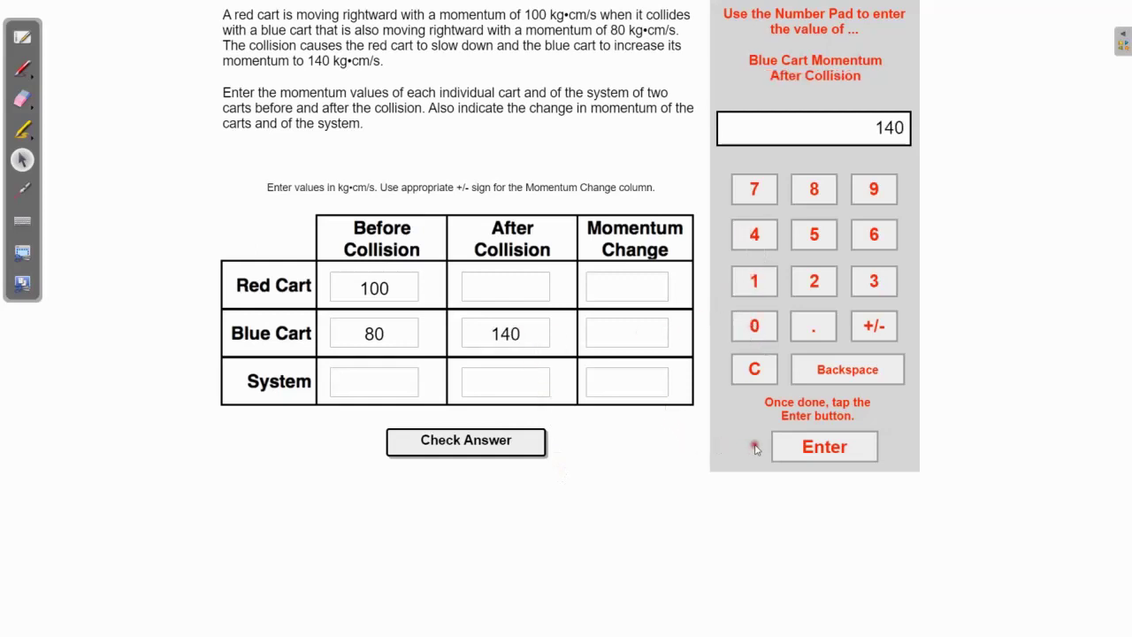
click(792, 450)
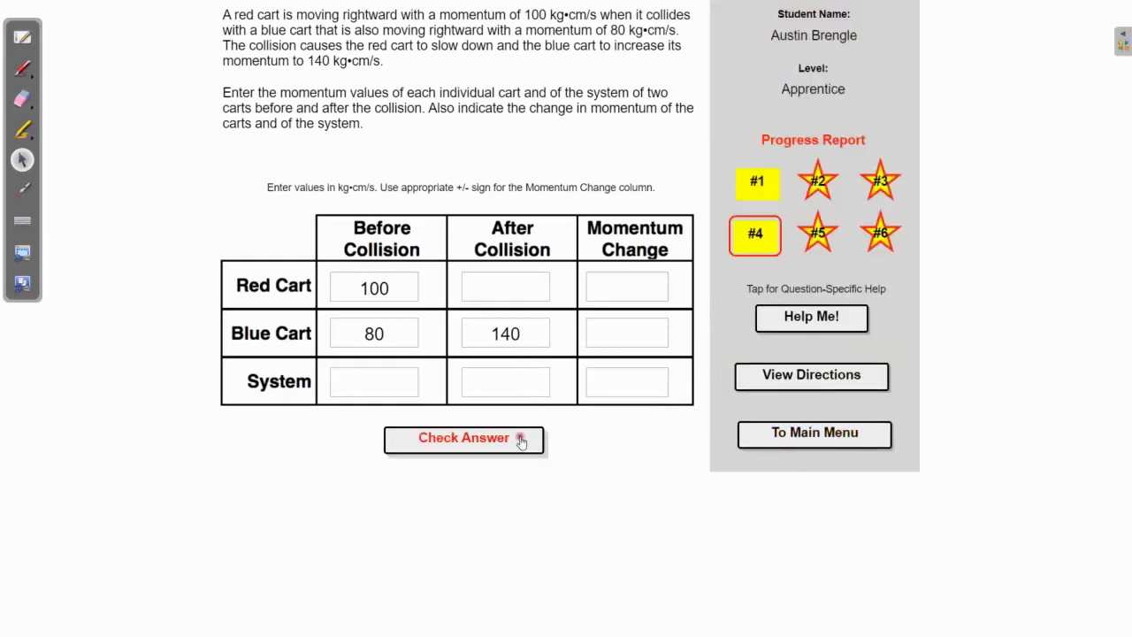
click(394, 395)
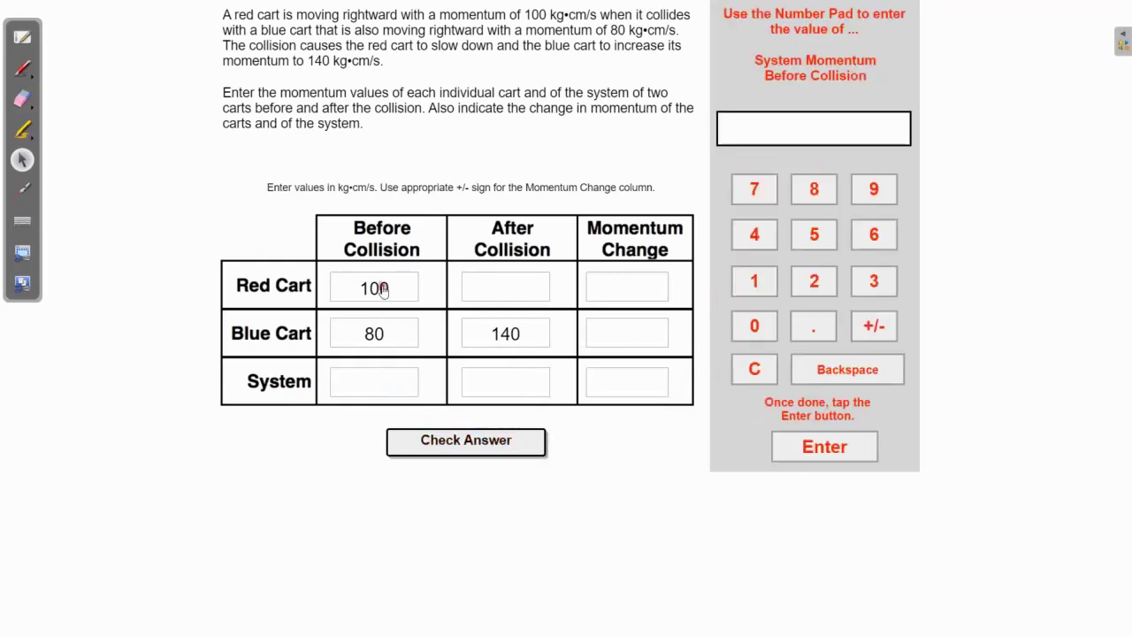
- Enter 180 as the system momentum before and after the collision
click(754, 282)
click(814, 187)
click(755, 326)
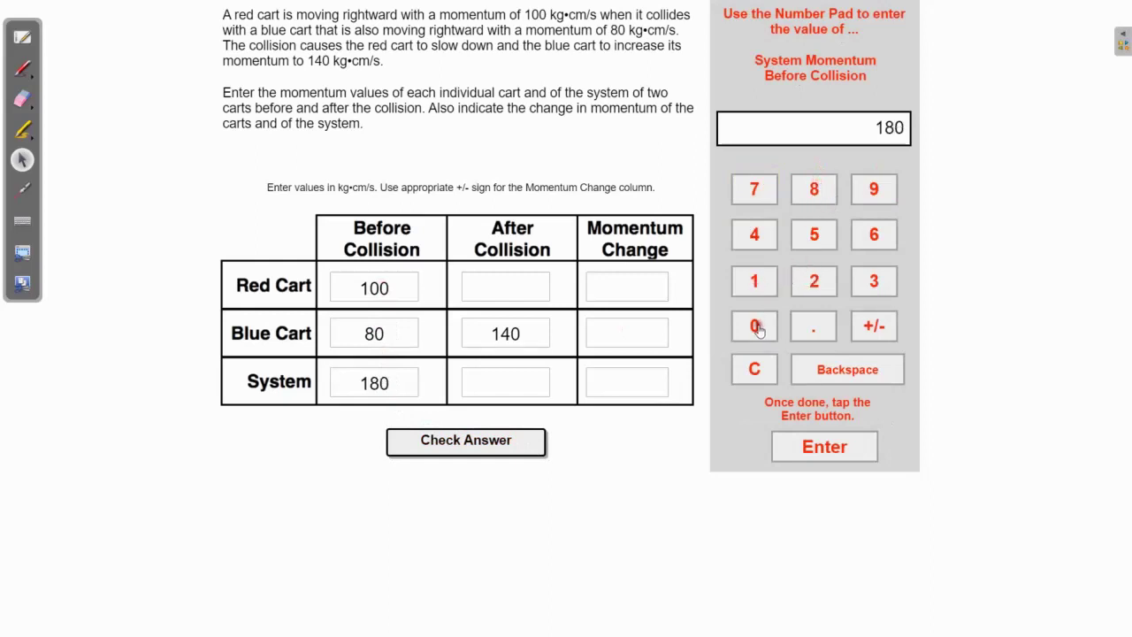
click(514, 388)
click(754, 281)
click(808, 197)
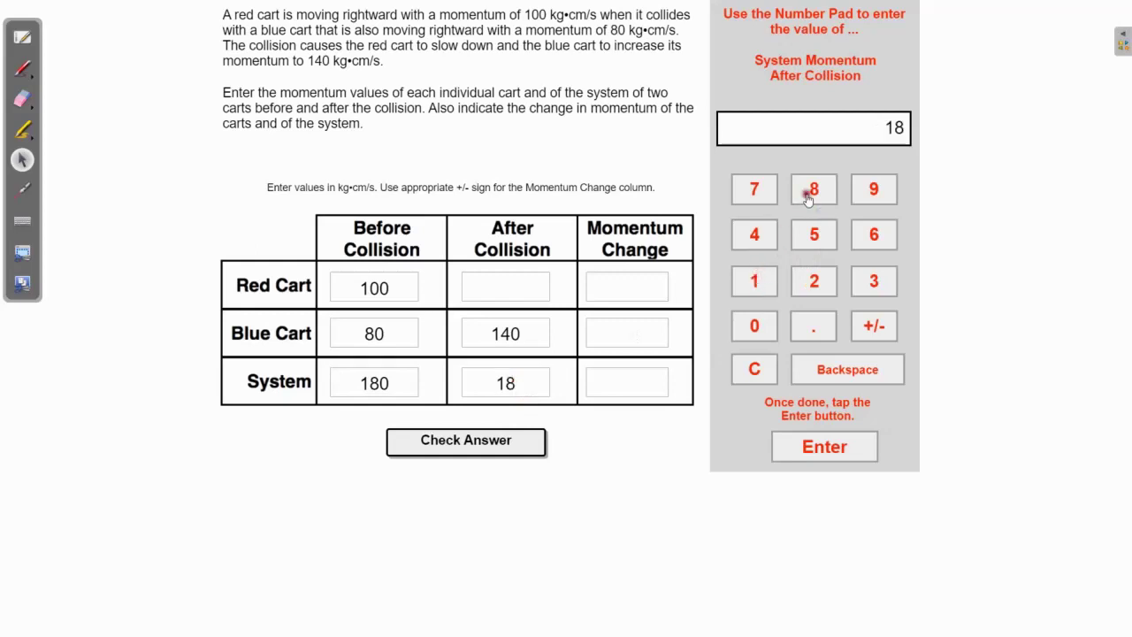
click(755, 326)
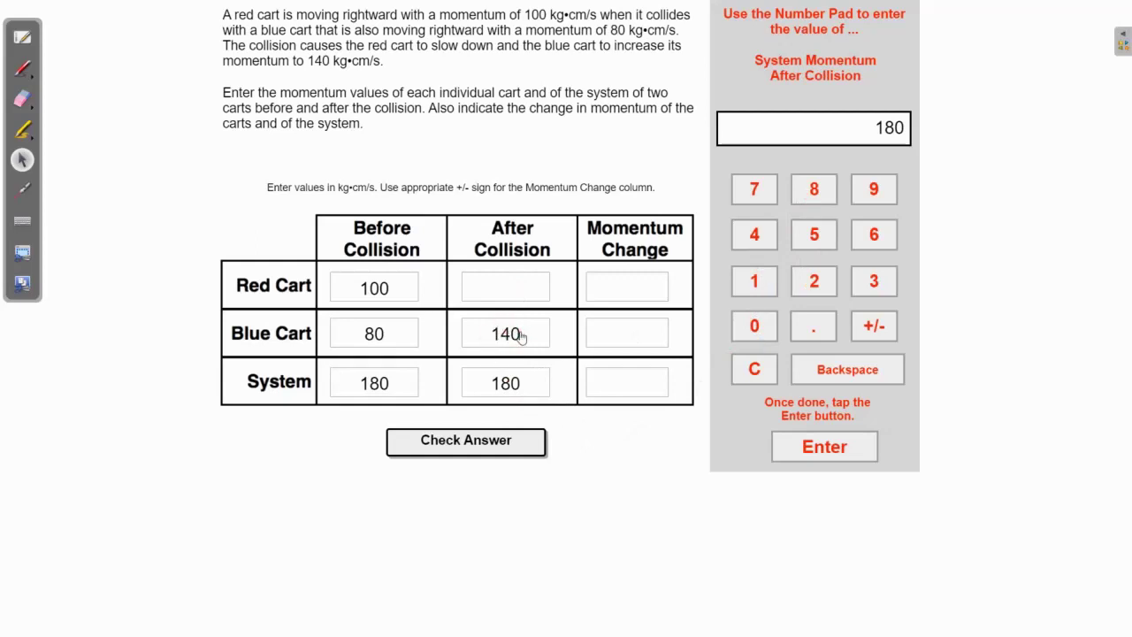
- Enter the red cart's after-collision momentum 40 and momentum change -60
click(520, 279)
click(754, 235)
click(755, 325)
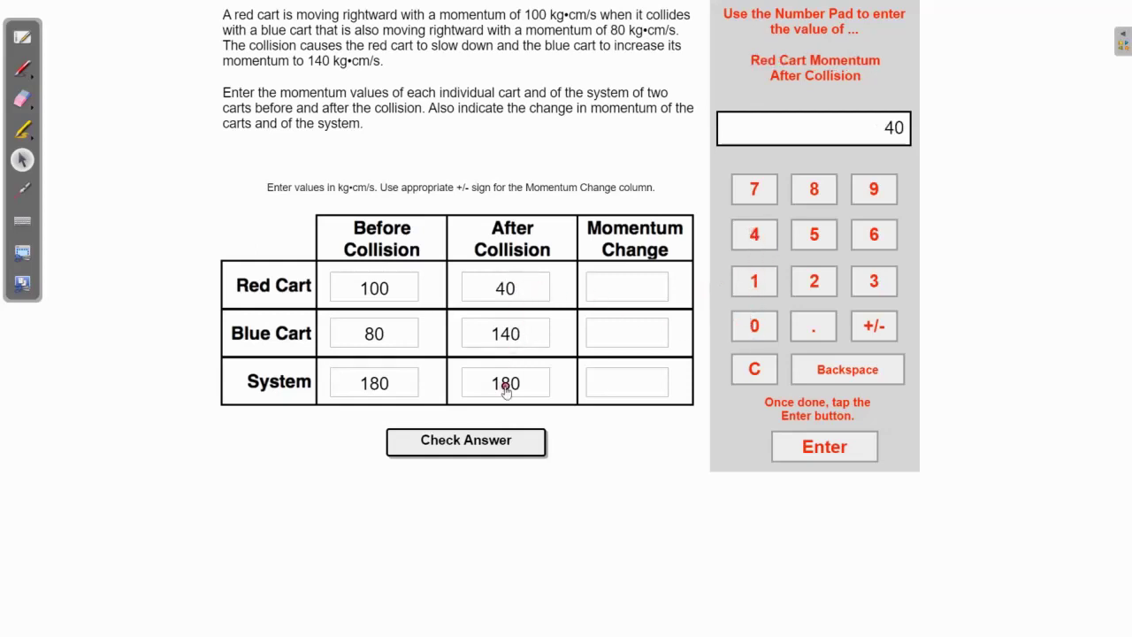
click(623, 285)
click(874, 234)
click(754, 325)
click(856, 326)
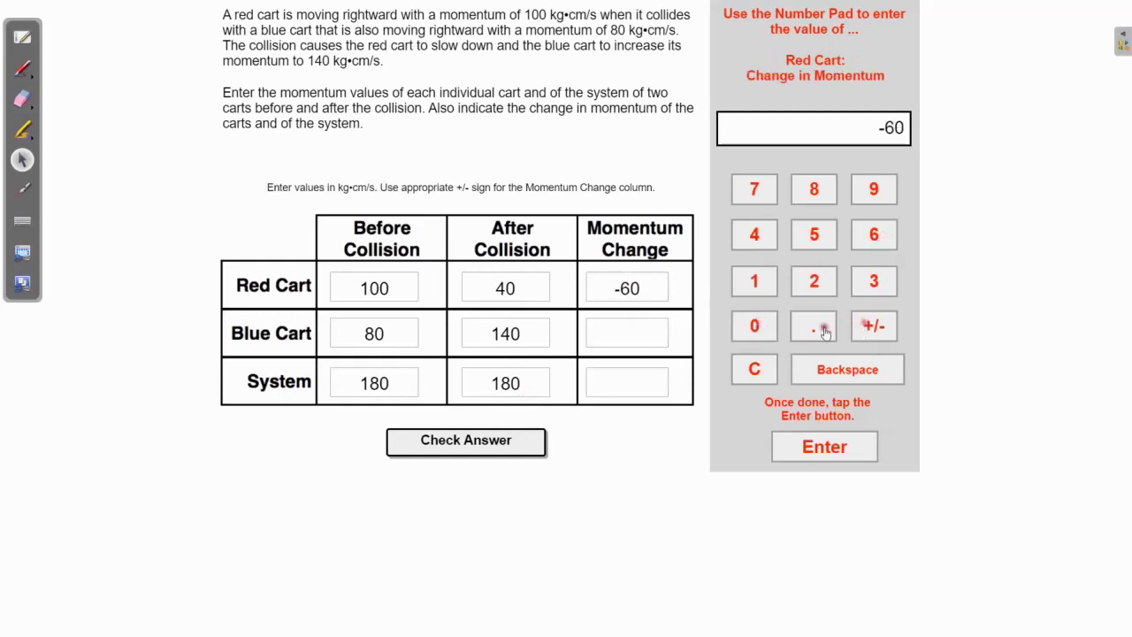
- Enter blue cart change 60 and system change 0, then submit the table for checking
click(612, 339)
click(873, 235)
click(754, 326)
click(641, 387)
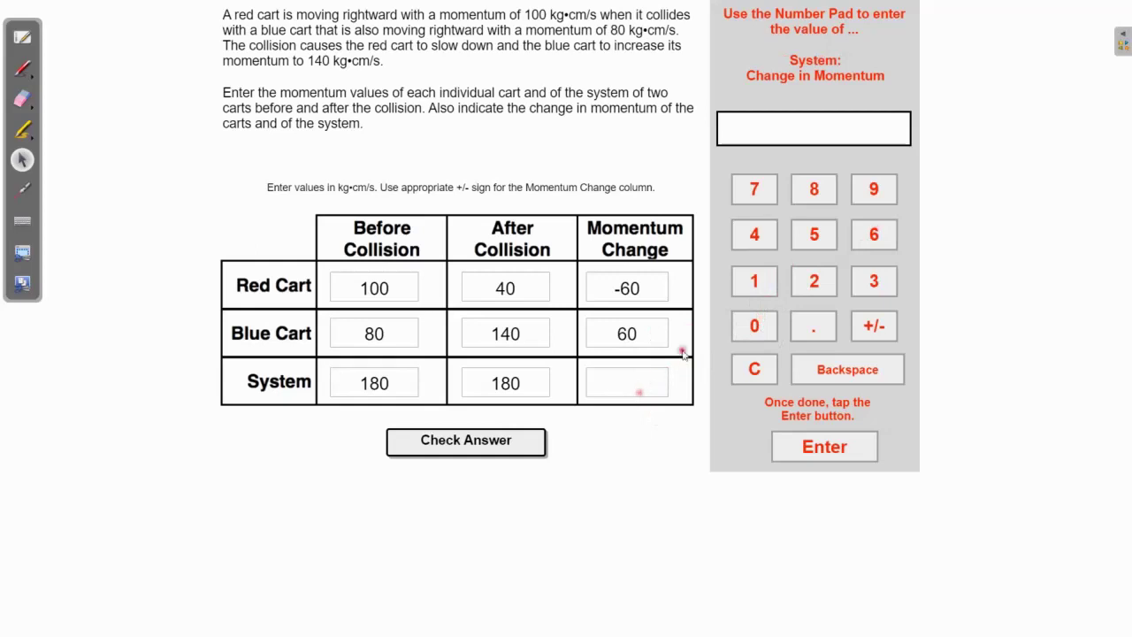
click(755, 326)
click(799, 447)
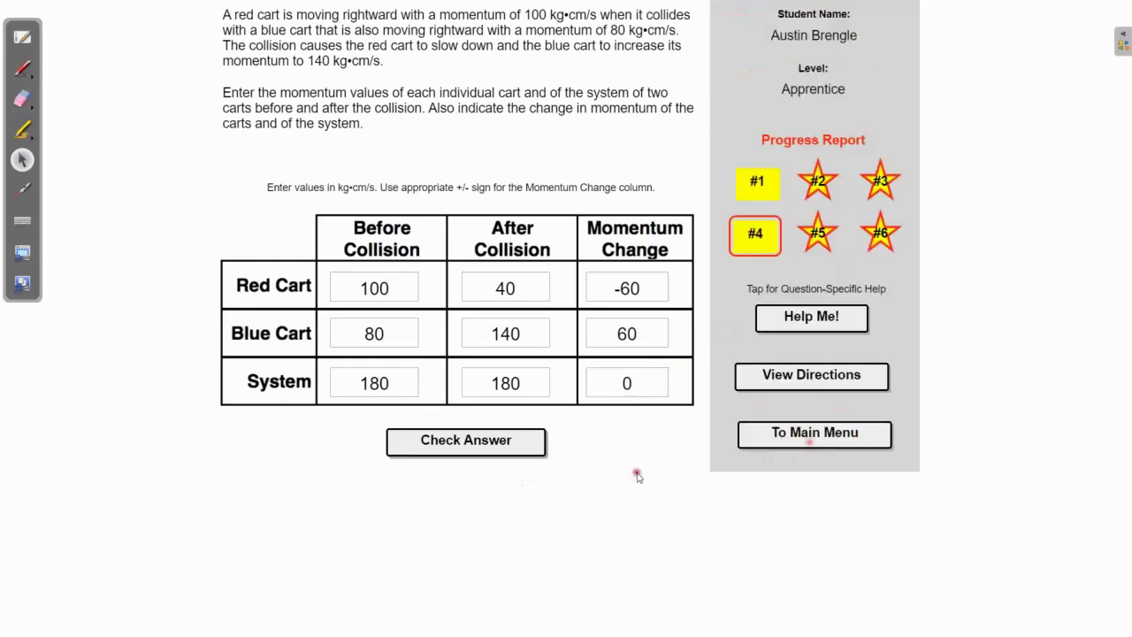
click(478, 440)
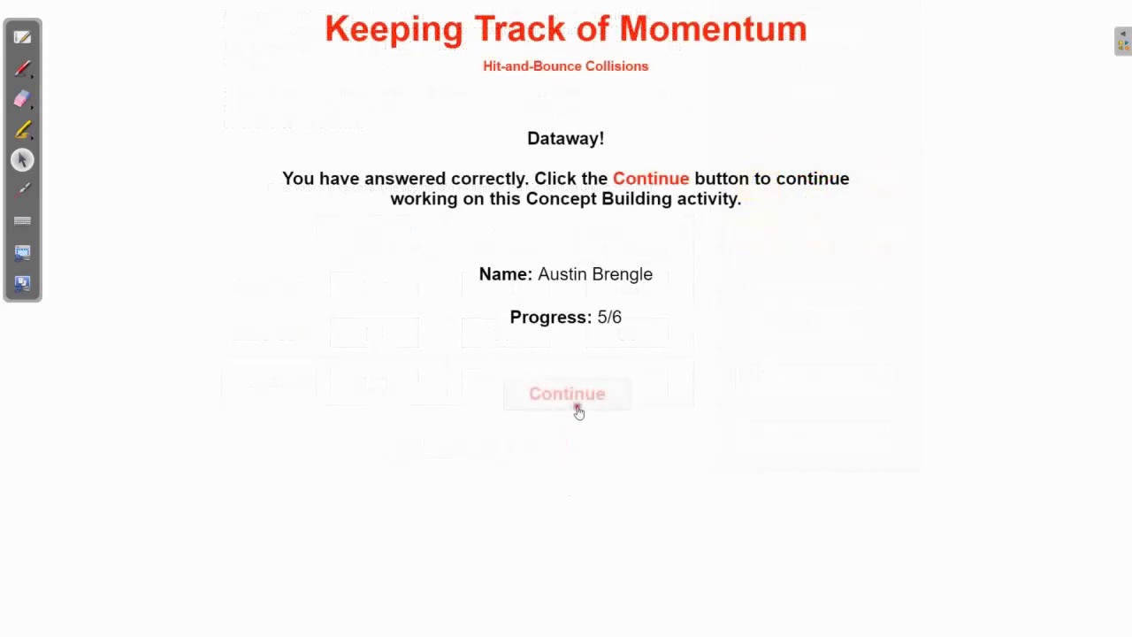
- Continue to the next question and enter before-collision momenta: red cart 60, blue cart 0
click(570, 400)
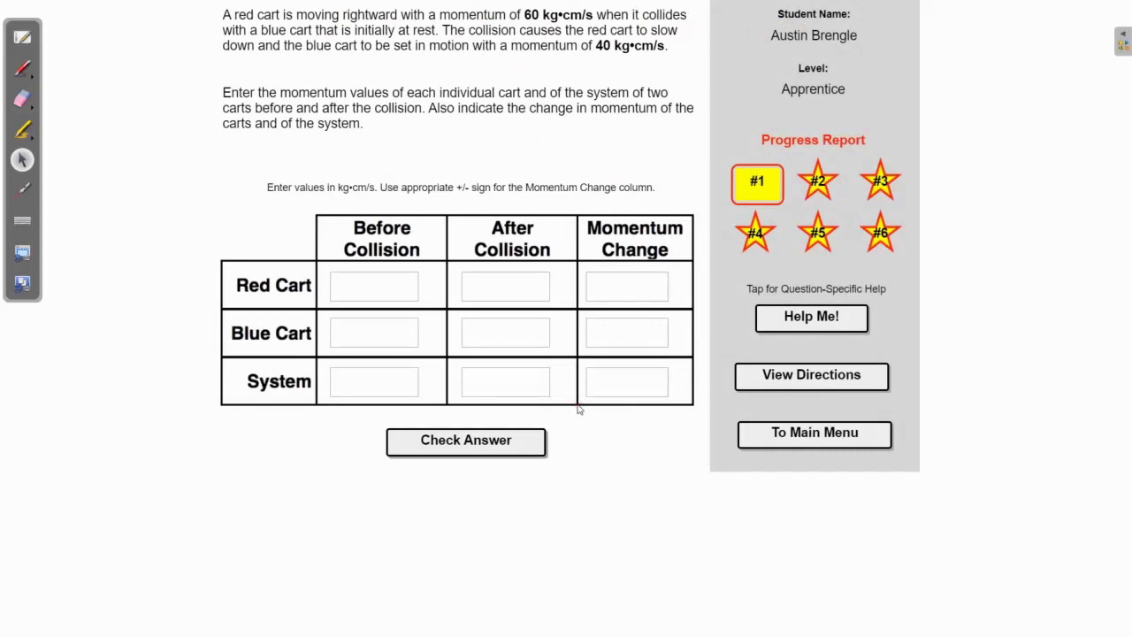
click(398, 292)
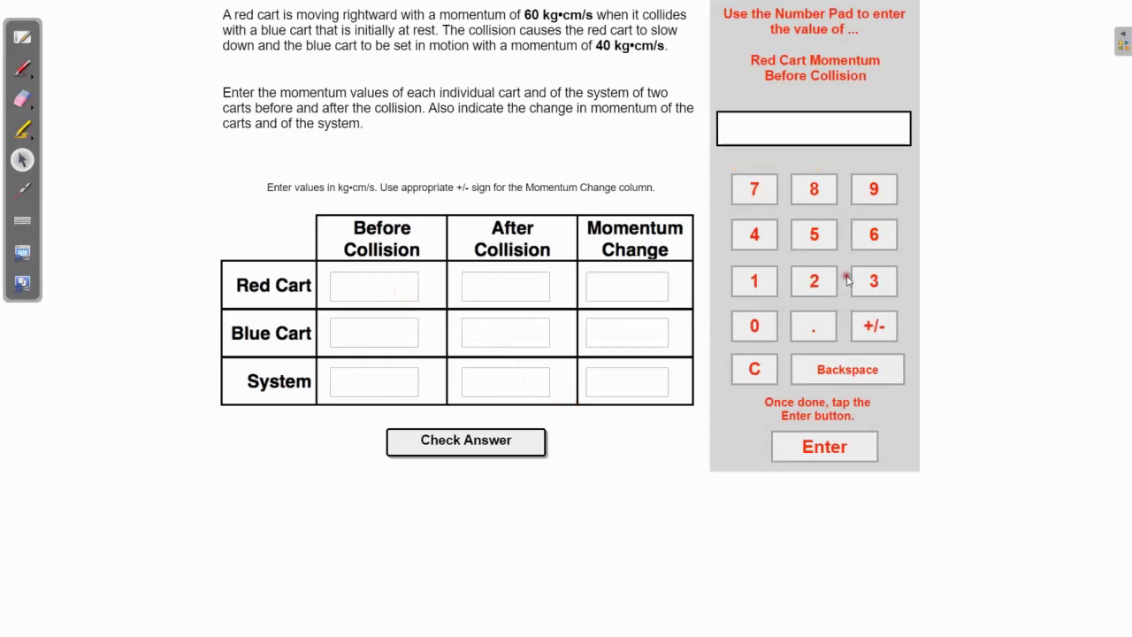
click(865, 237)
click(753, 329)
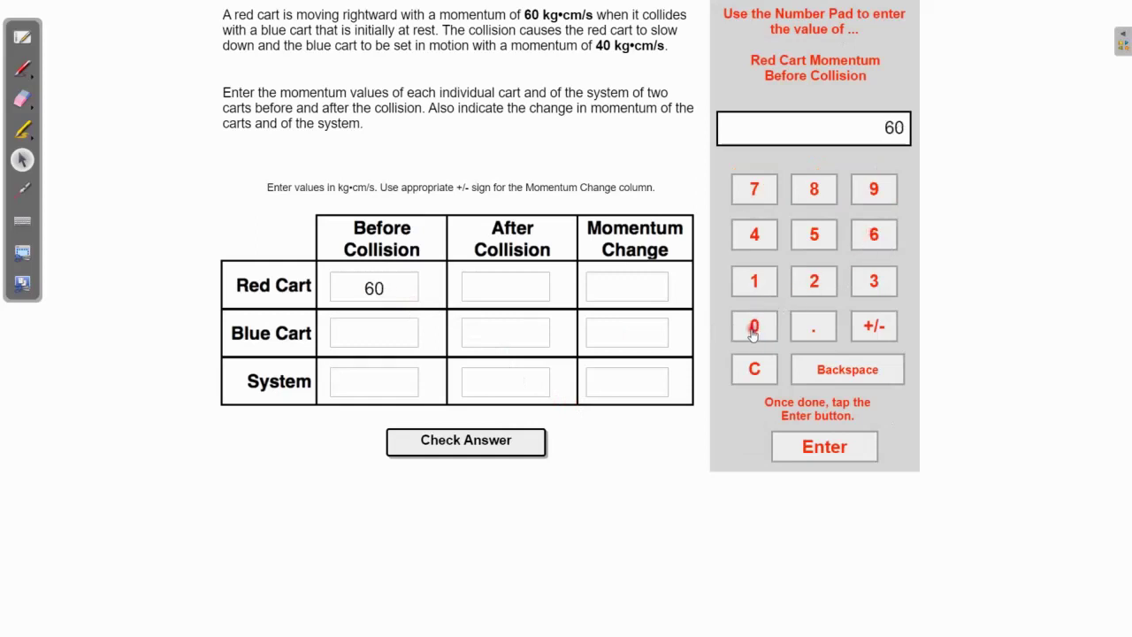
click(388, 330)
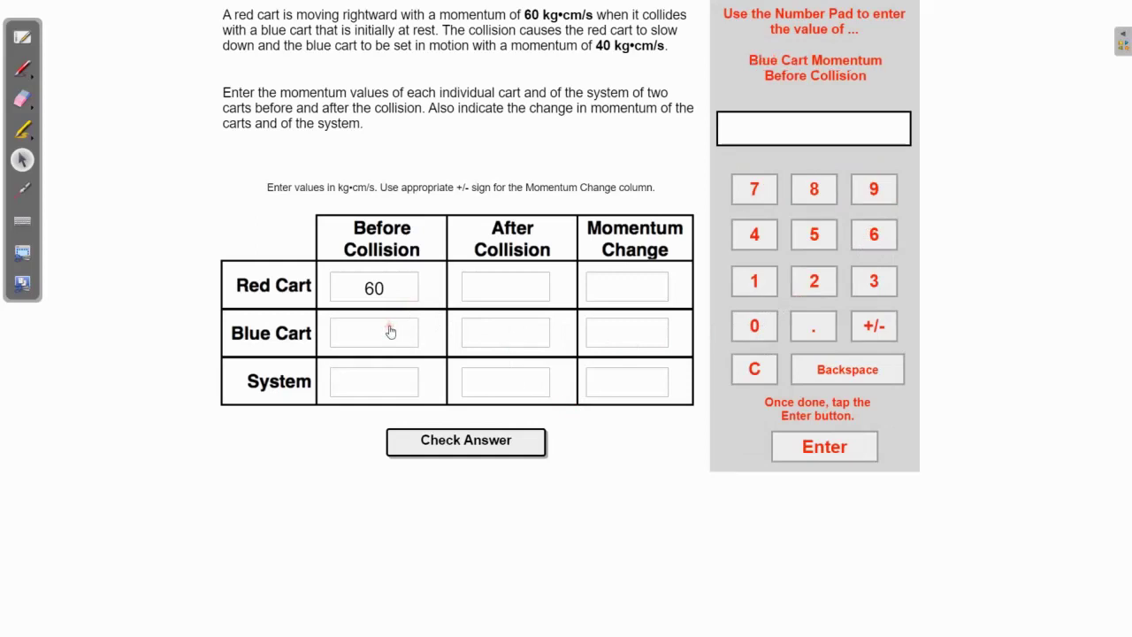
click(752, 328)
- Enter blue cart after-collision 40 and system momentum 60 before and after
click(506, 333)
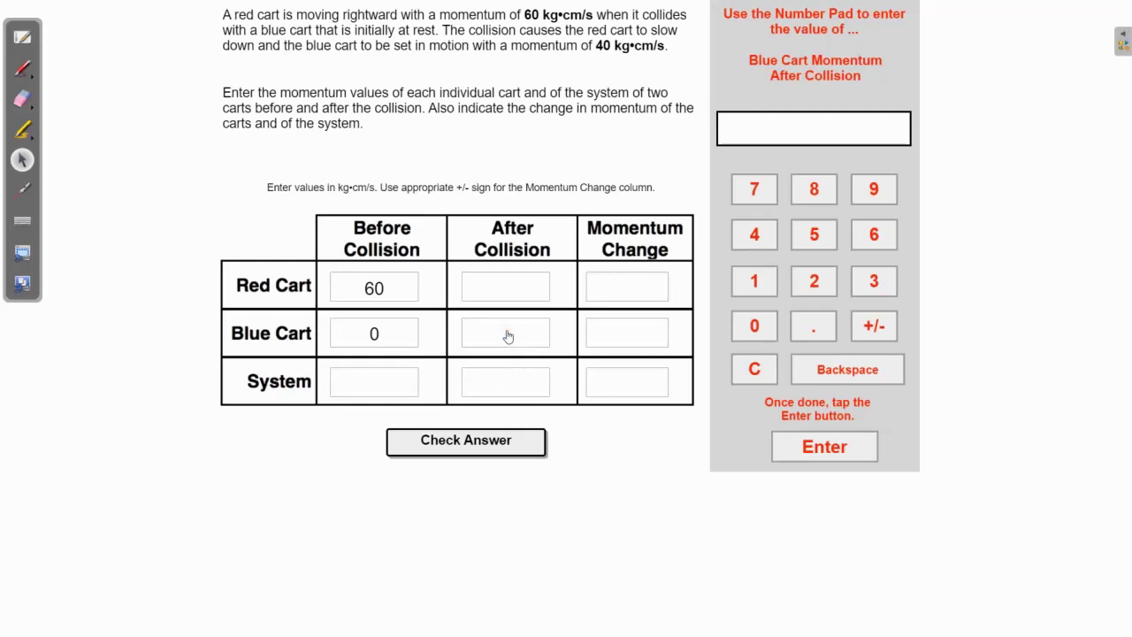
click(761, 235)
click(764, 327)
click(394, 385)
click(873, 235)
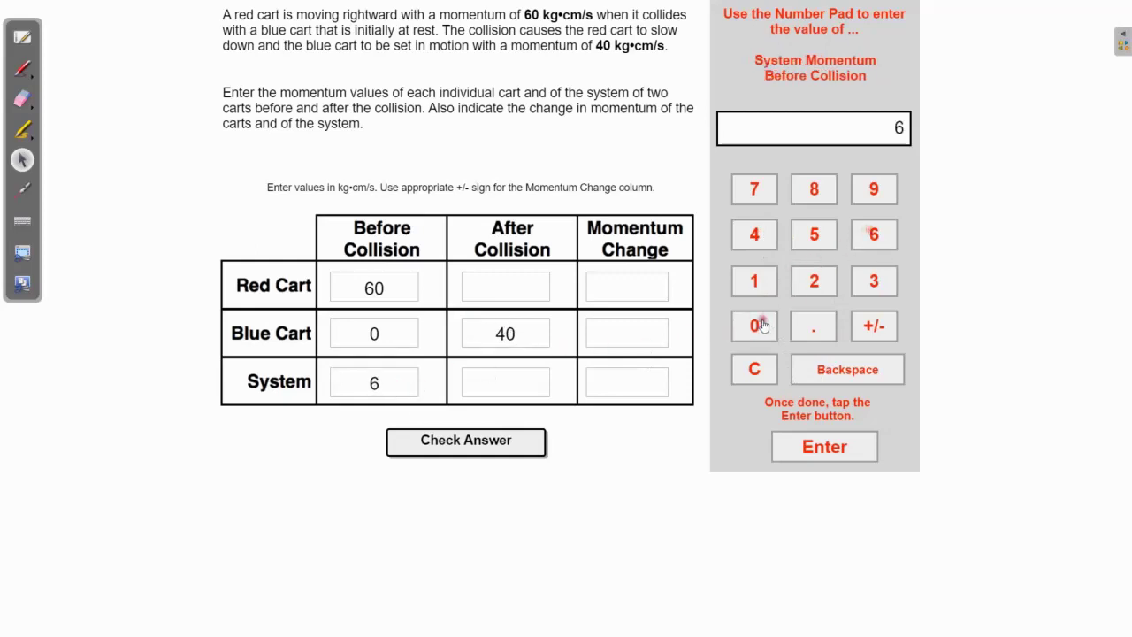
click(756, 325)
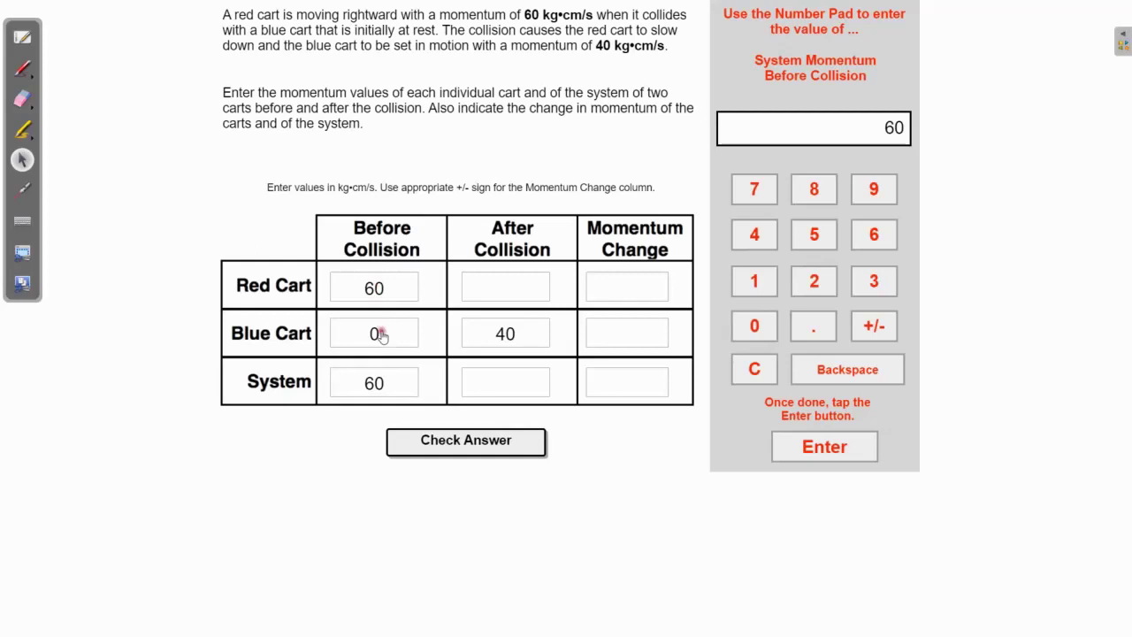
click(500, 383)
click(873, 234)
click(755, 326)
- Enter 20 as the red cart's momentum after the collision
click(510, 292)
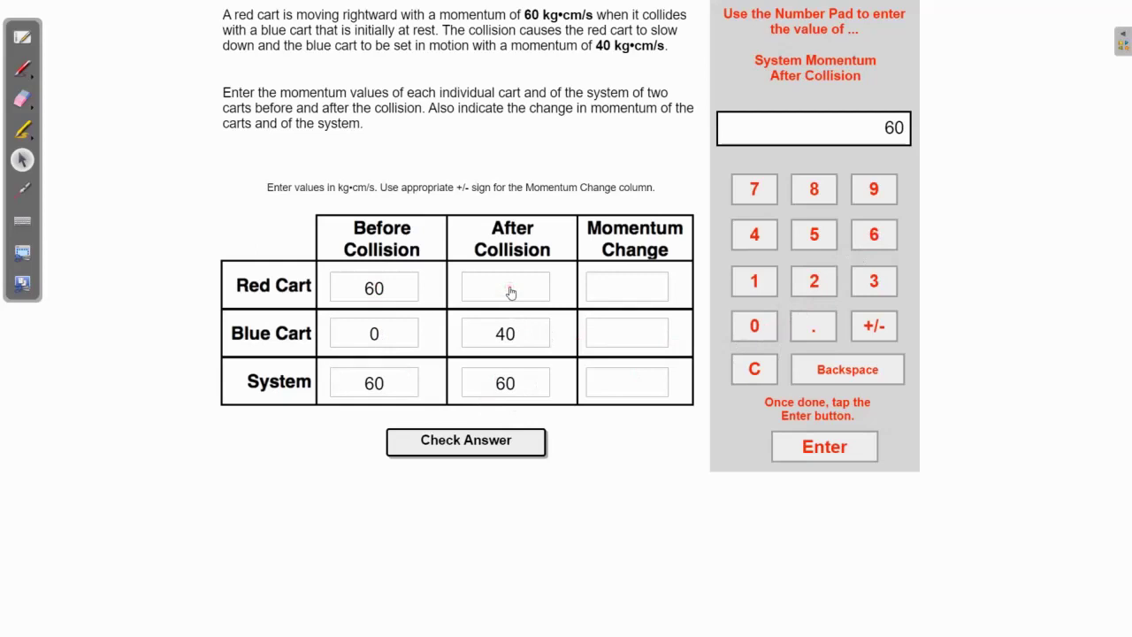
click(511, 291)
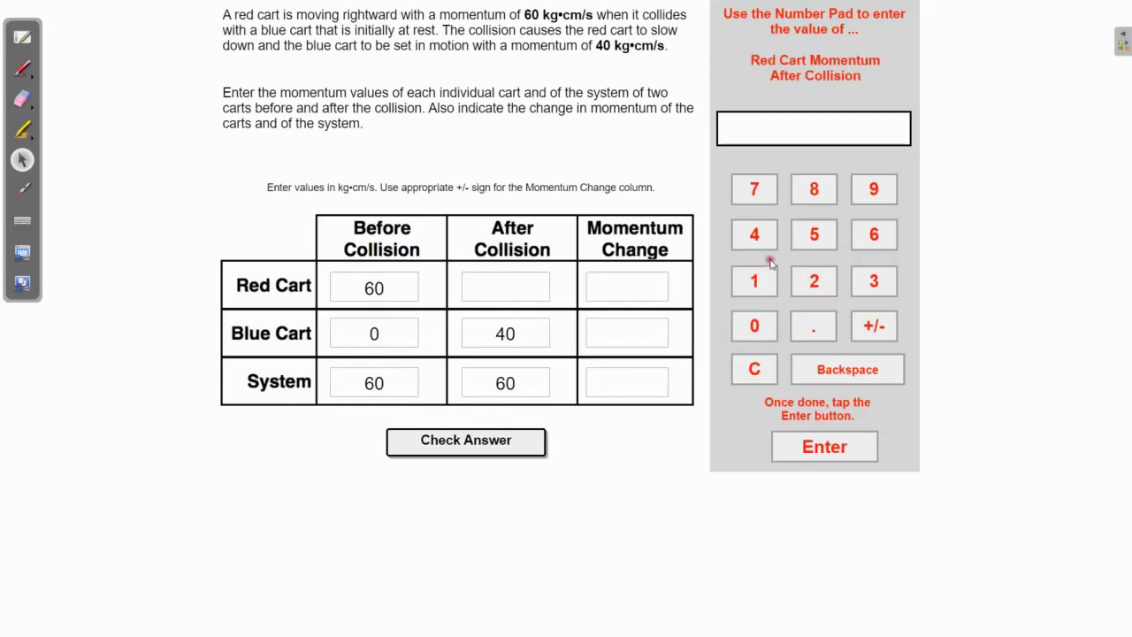
click(813, 279)
click(752, 326)
click(489, 330)
click(501, 386)
- Fill the momentum change column with -40 for red, 40 for blue and 0 for the system
click(602, 292)
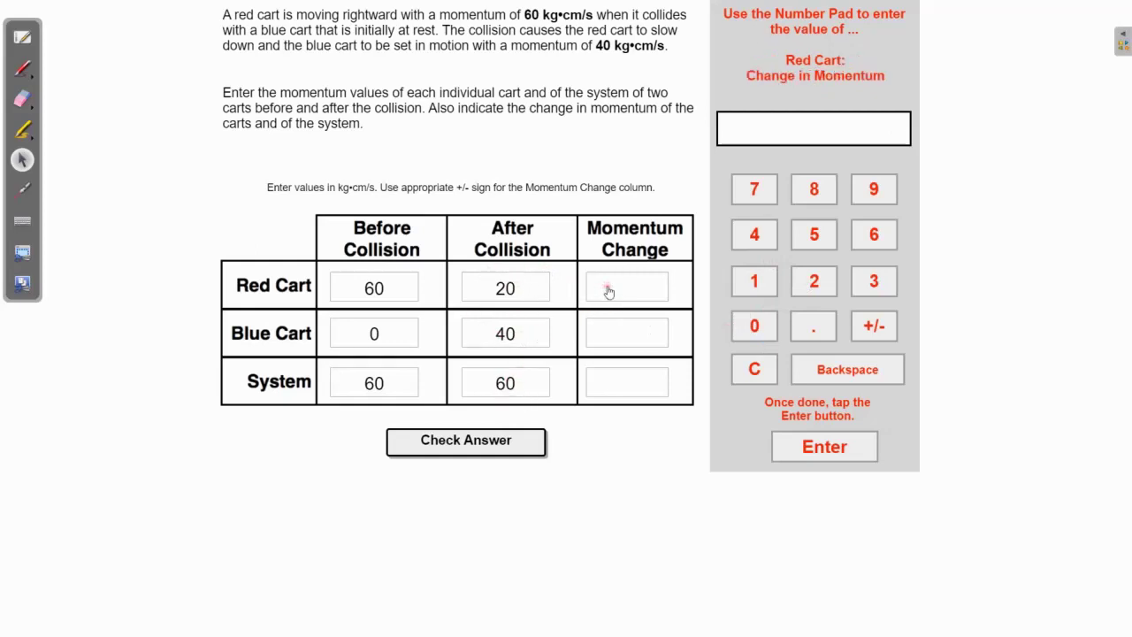
click(753, 235)
click(753, 324)
click(872, 326)
click(645, 337)
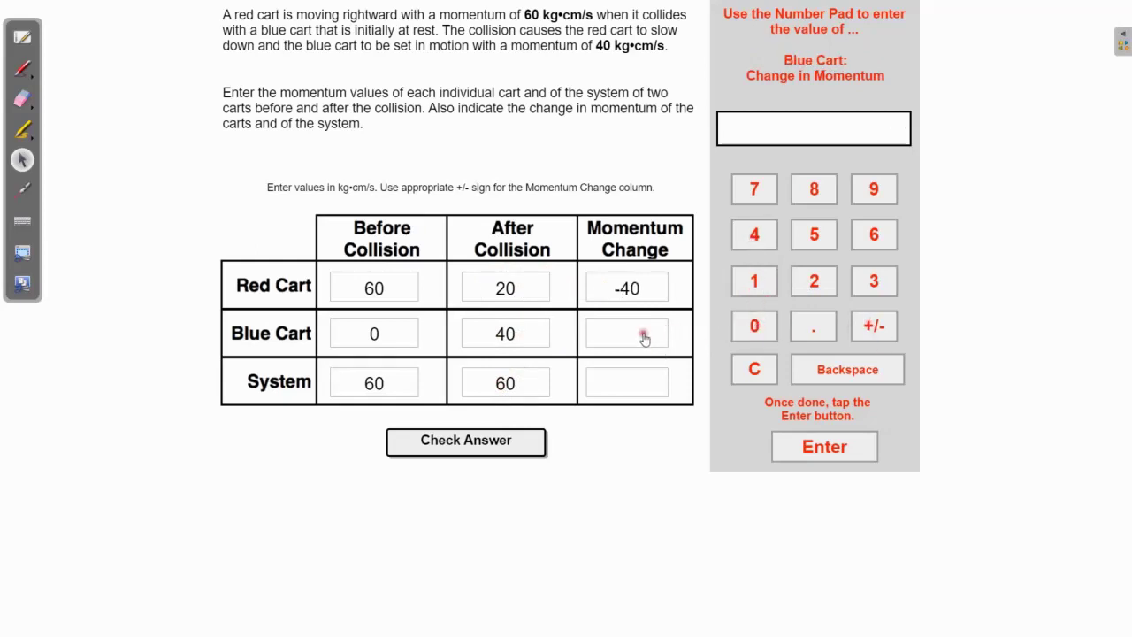
click(753, 232)
click(752, 325)
click(638, 384)
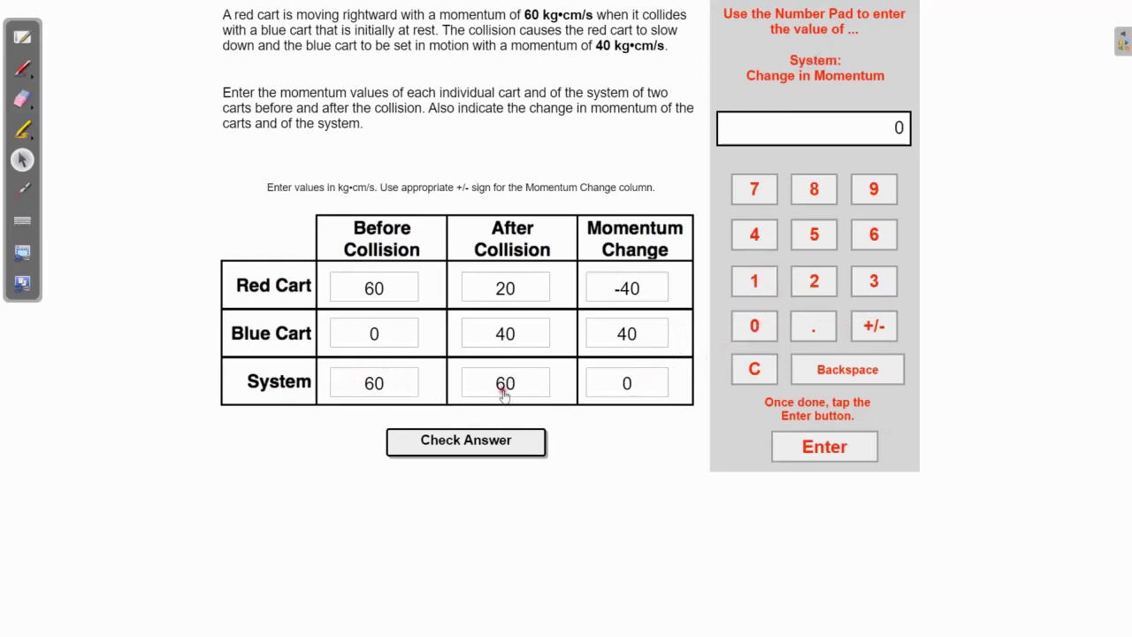
click(802, 448)
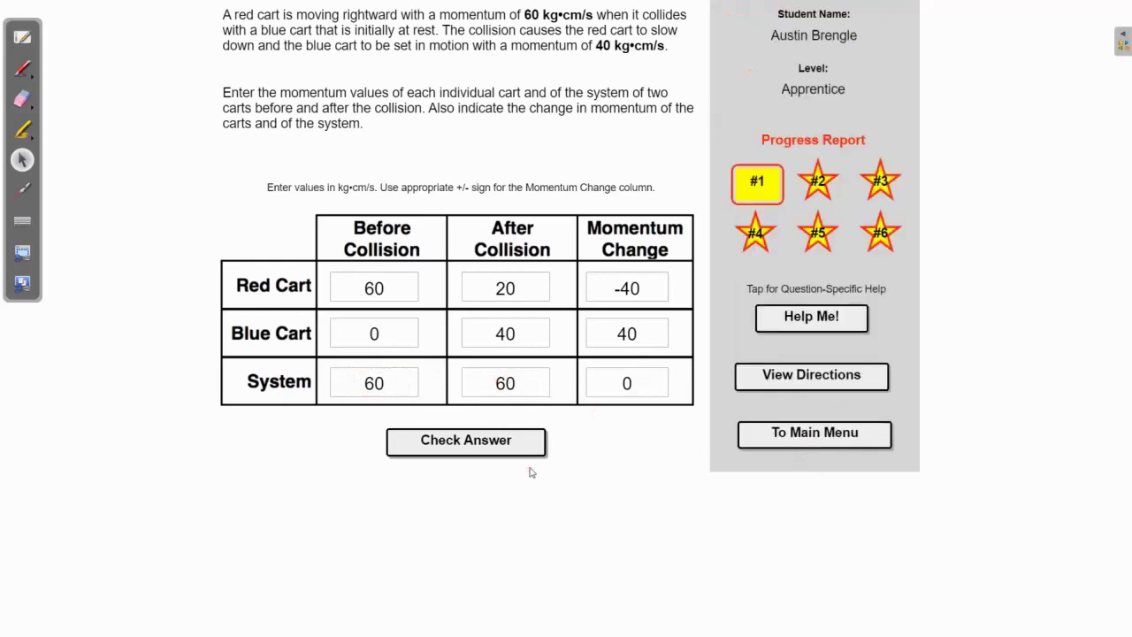
- Check the completed table, continue past the correct message, and return to the main menu
click(489, 444)
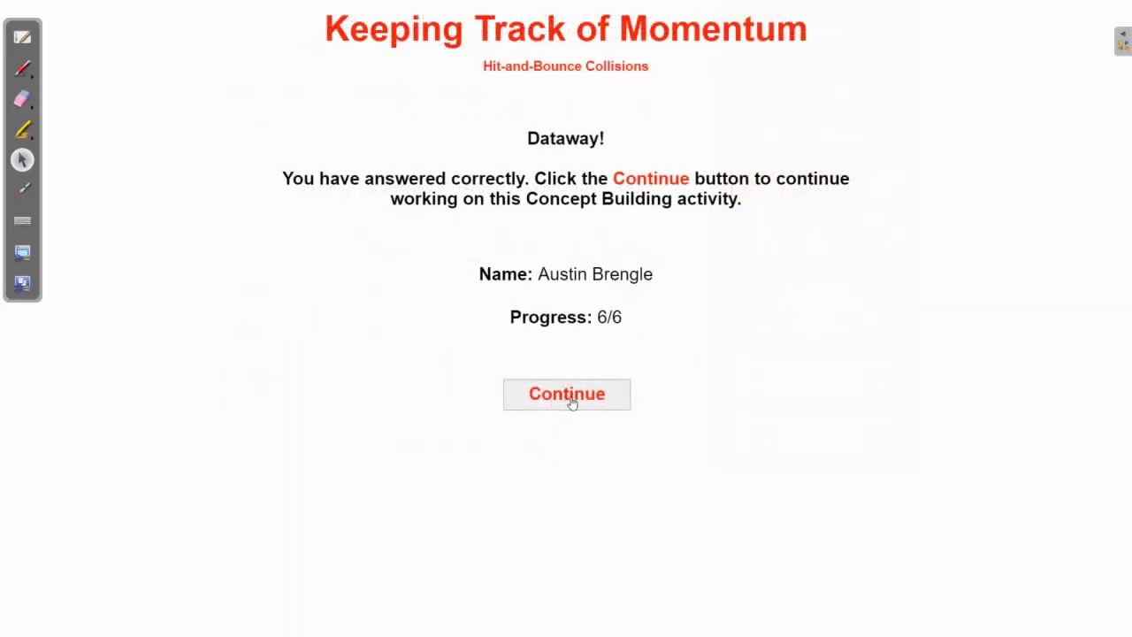
click(571, 402)
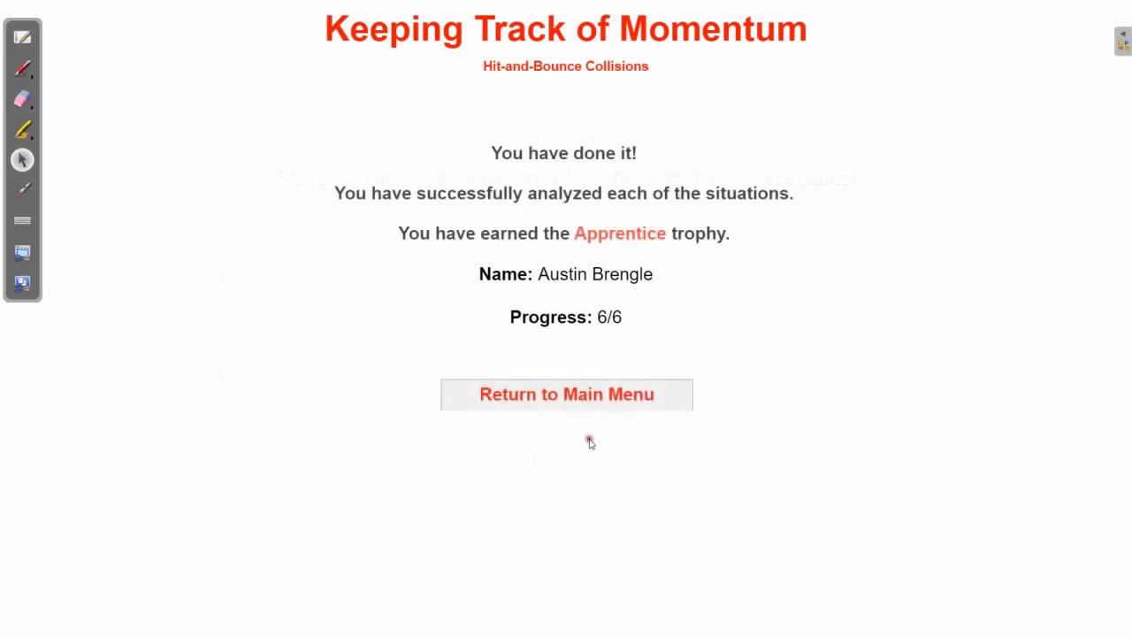
click(584, 400)
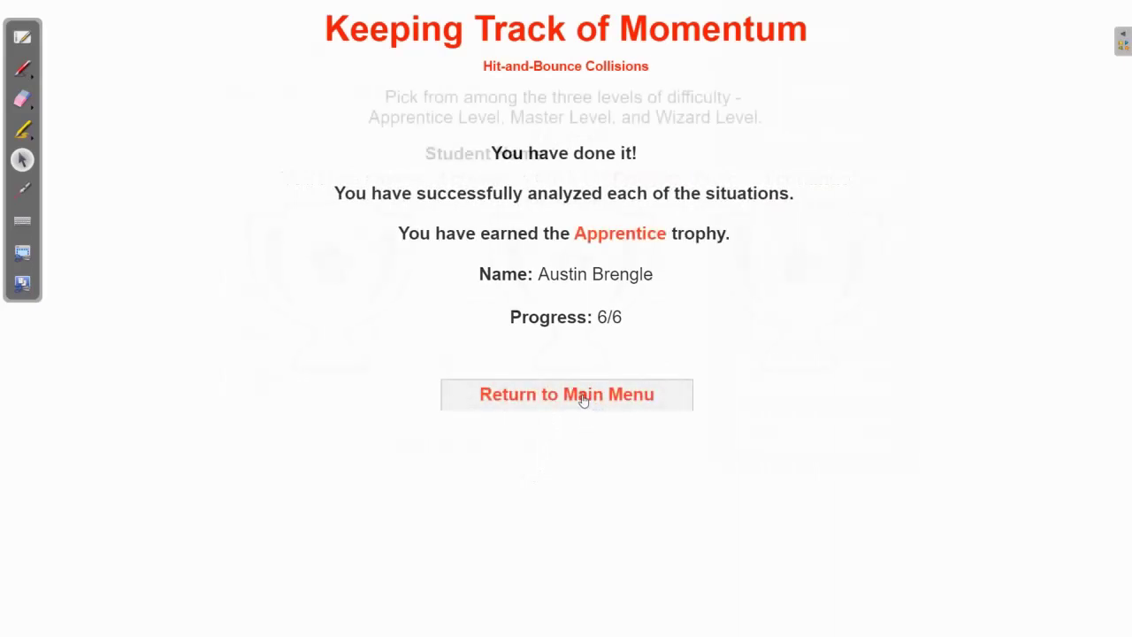